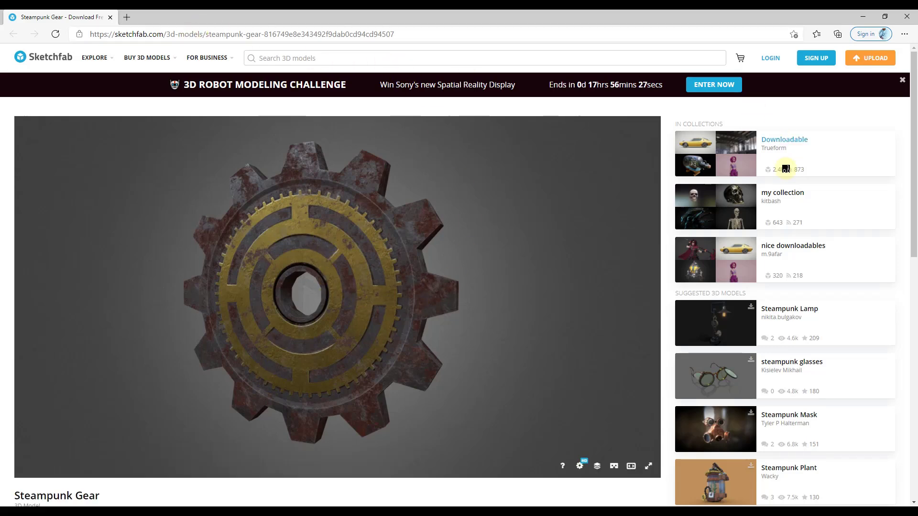
Turn the Steampunk Gear 90° about the global Y axis so it lies flat
{"action": "scroll", "coordinate": [789, 160], "scroll_direction": "down", "scroll_amount": 5}
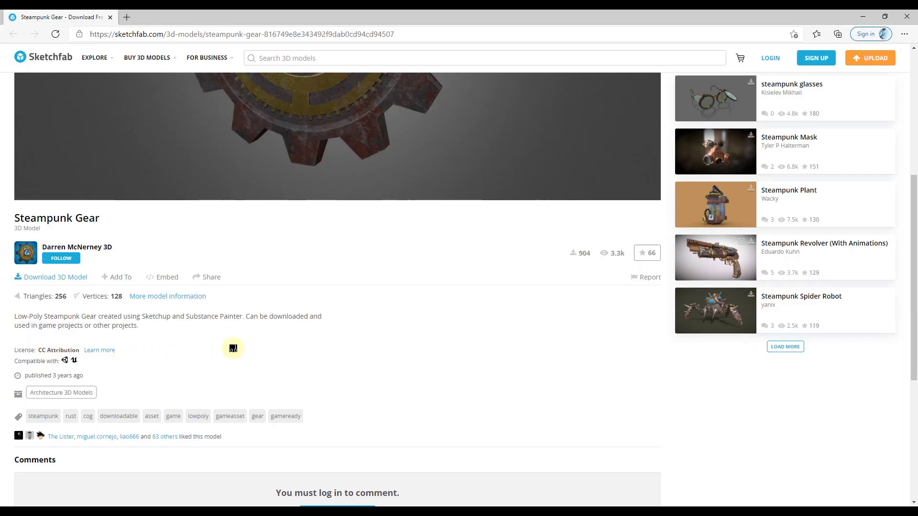
{"action": "scroll", "coordinate": [232, 348], "scroll_direction": "up", "scroll_amount": 5}
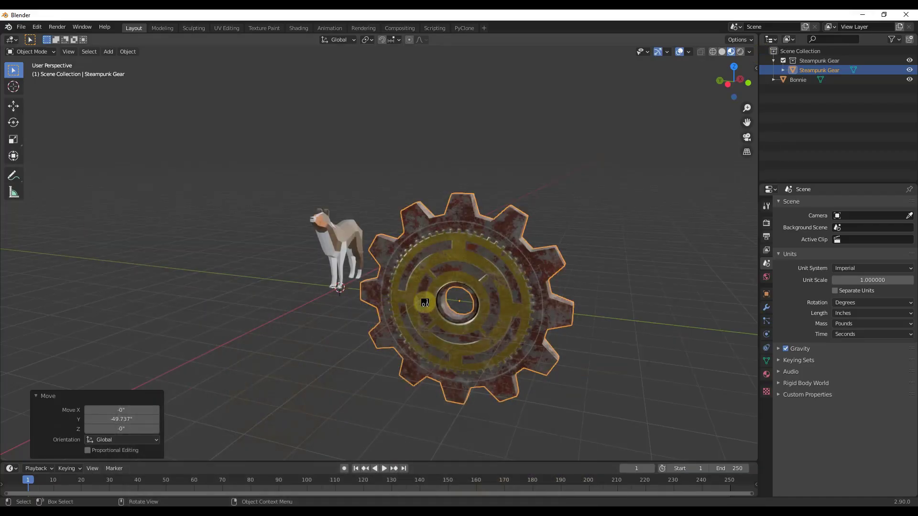
{"action": "scroll", "coordinate": [482, 294], "scroll_direction": "down", "scroll_amount": 3}
{"action": "middle_click_drag", "start_coordinate": [484, 293], "coordinate": [485, 315]}
{"action": "key", "text": "r"}
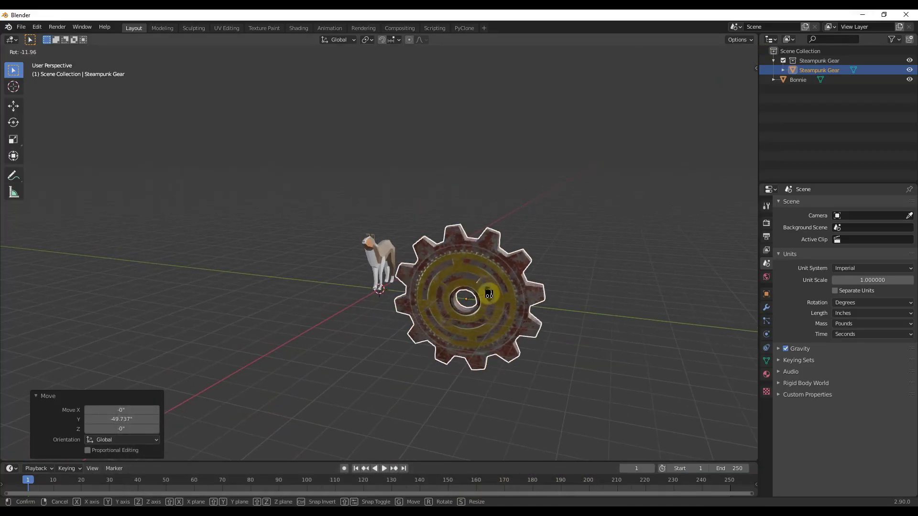
{"action": "key", "text": "x"}
{"action": "key", "text": "y"}
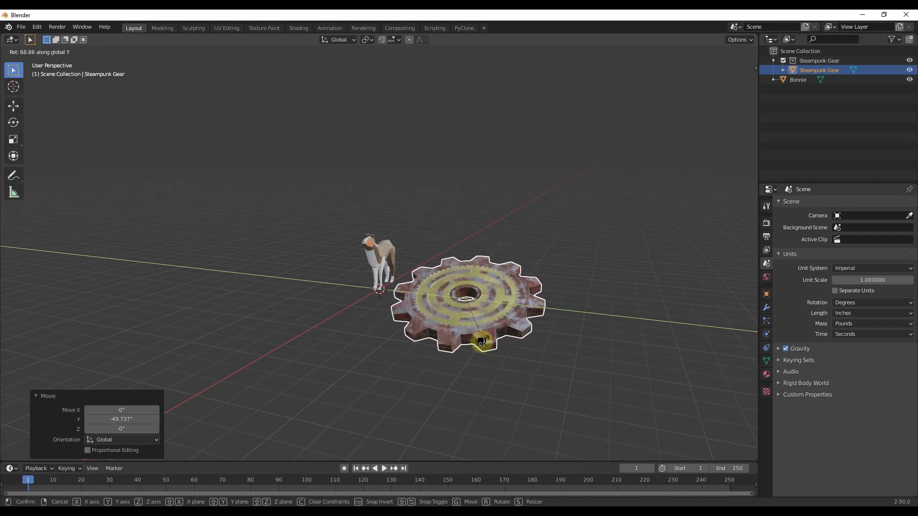
{"action": "type", "text": "90"}
{"action": "key", "text": "Return"}
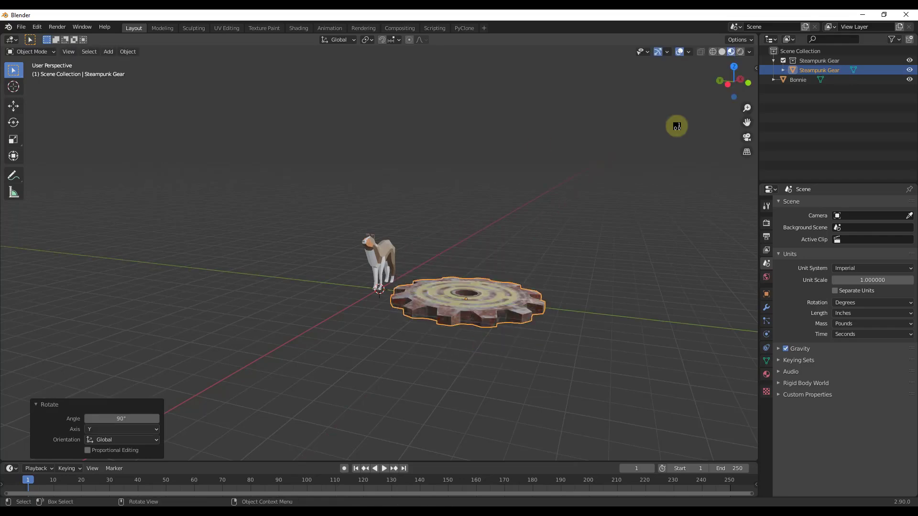
Scale the flattened gear down to 0.302
{"action": "key", "text": "n"}
{"action": "scroll", "coordinate": [645, 225], "scroll_direction": "up", "scroll_amount": 4}
{"action": "scroll", "coordinate": [645, 225], "scroll_direction": "down", "scroll_amount": 2}
{"action": "middle_click_drag", "start_coordinate": [646, 225], "coordinate": [564, 300]}
{"action": "key", "text": "n"}
{"action": "key", "text": "s"}
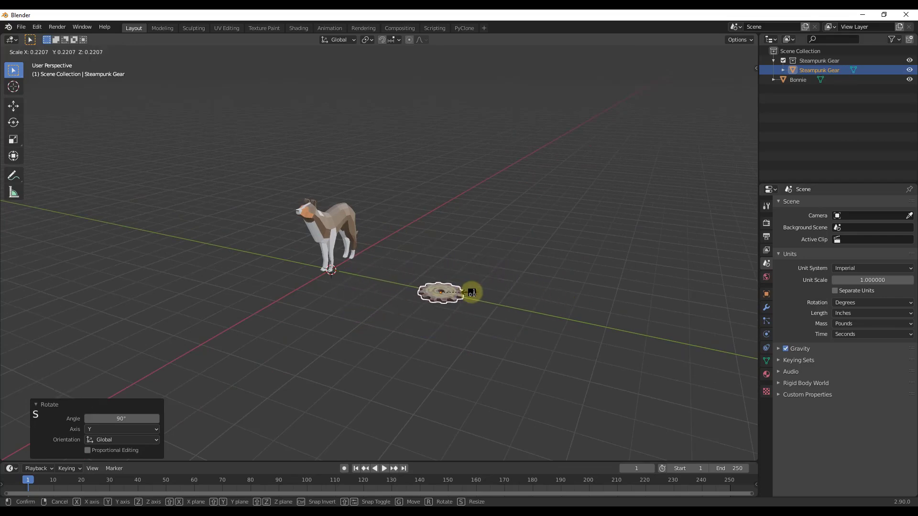
{"action": "left_click", "coordinate": [476, 290]}
{"action": "scroll", "coordinate": [464, 296], "scroll_direction": "up", "scroll_amount": 4}
Apply the gear's rotation and scale through Object > Apply
{"action": "left_click", "coordinate": [127, 52]}
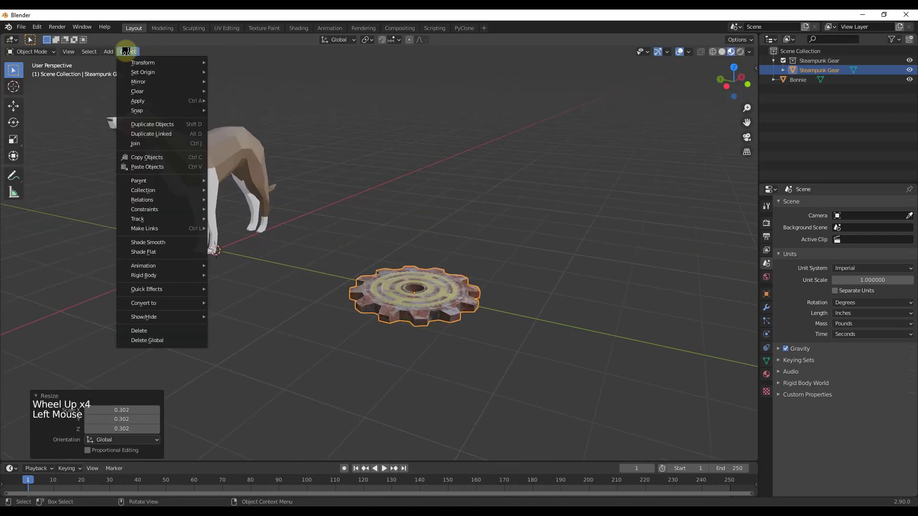
{"action": "mouse_move", "coordinate": [143, 101]}
{"action": "left_click", "coordinate": [266, 139]}
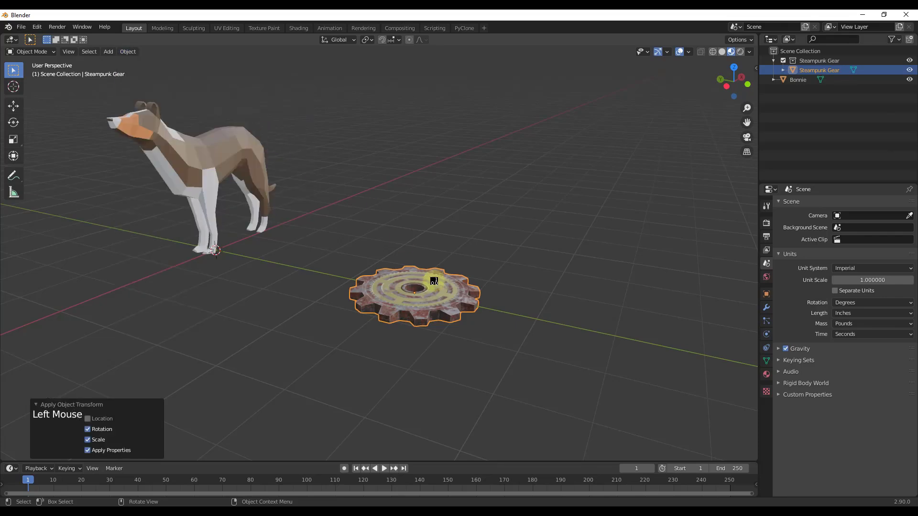
{"action": "scroll", "coordinate": [420, 276], "scroll_direction": "up", "scroll_amount": 3}
{"action": "middle_click_drag", "start_coordinate": [421, 277], "coordinate": [409, 309]}
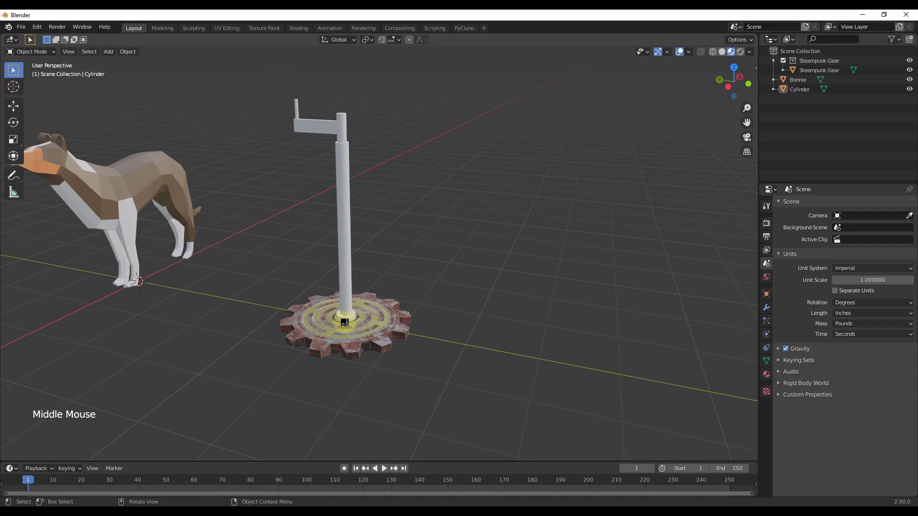
Toggle the Cylinder pole into Edit Mode and orbit slightly around it
{"action": "key", "text": "Tab"}
{"action": "key", "text": "Tab"}
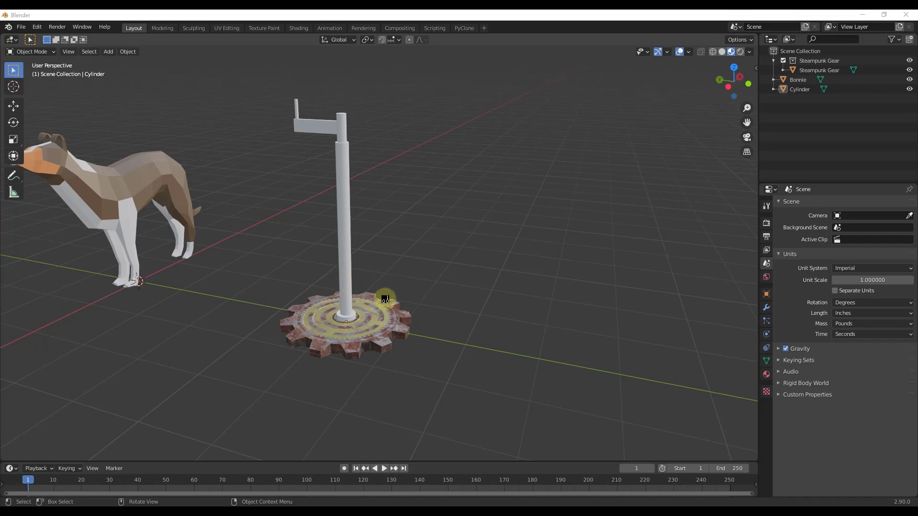
{"action": "scroll", "coordinate": [382, 301], "scroll_direction": "up", "scroll_amount": 1}
{"action": "scroll", "coordinate": [371, 282], "scroll_direction": "down", "scroll_amount": 2}
{"action": "middle_click_drag", "start_coordinate": [367, 271], "coordinate": [370, 283]}
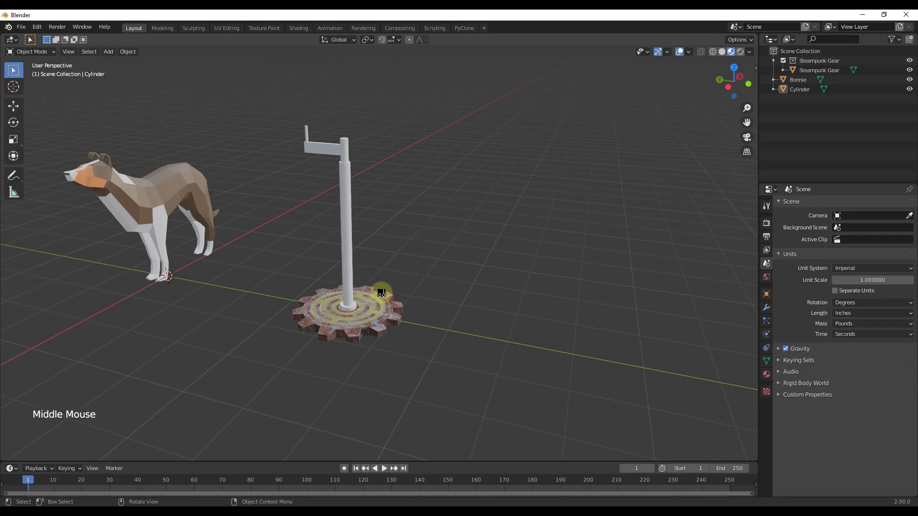
Select the Cylinder pole, the gear, the pole again, then deselect everything
{"action": "left_click", "coordinate": [345, 222]}
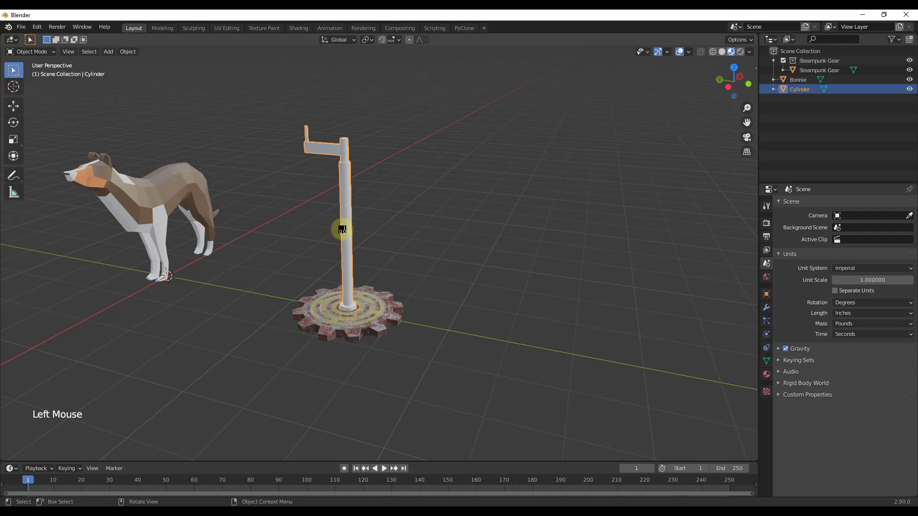
{"action": "left_click", "coordinate": [377, 318]}
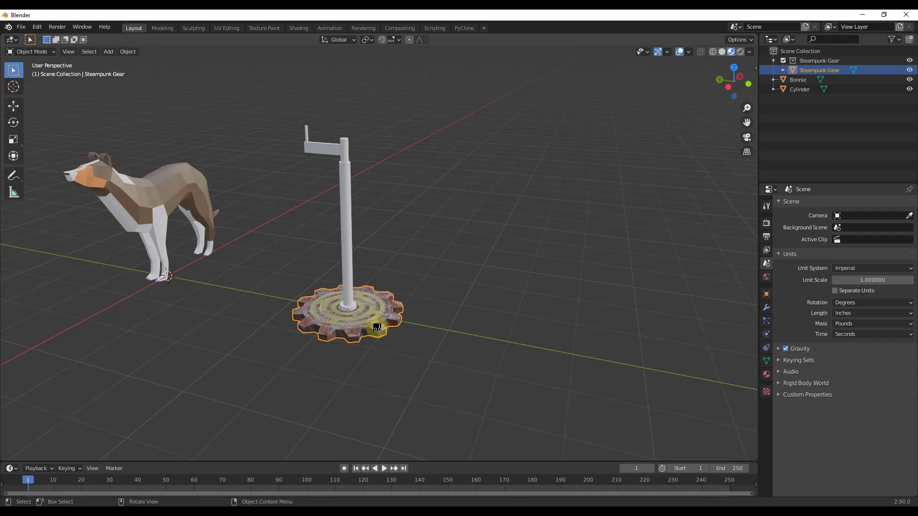
{"action": "left_click", "coordinate": [344, 154]}
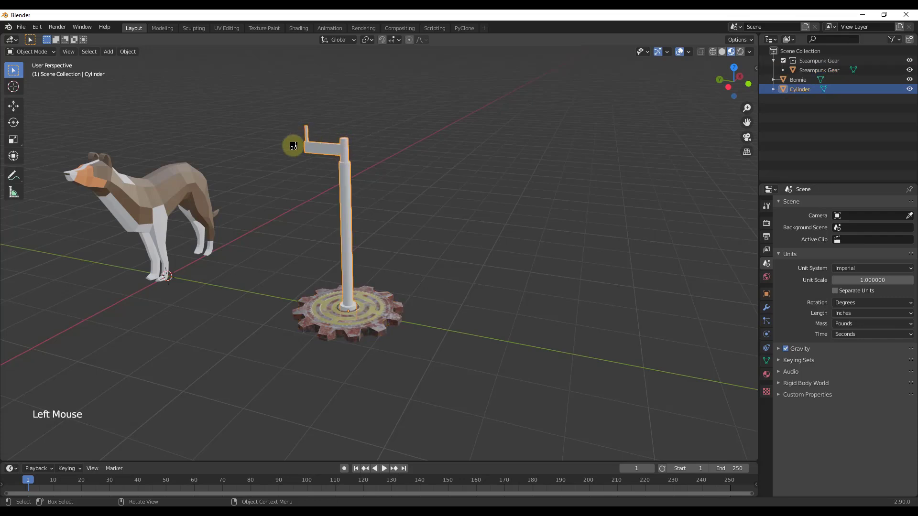
{"action": "left_click", "coordinate": [572, 346]}
{"action": "scroll", "coordinate": [381, 268], "scroll_direction": "up", "scroll_amount": 2}
{"action": "middle_click_drag", "start_coordinate": [381, 268], "coordinate": [427, 287], "text": "shift"}
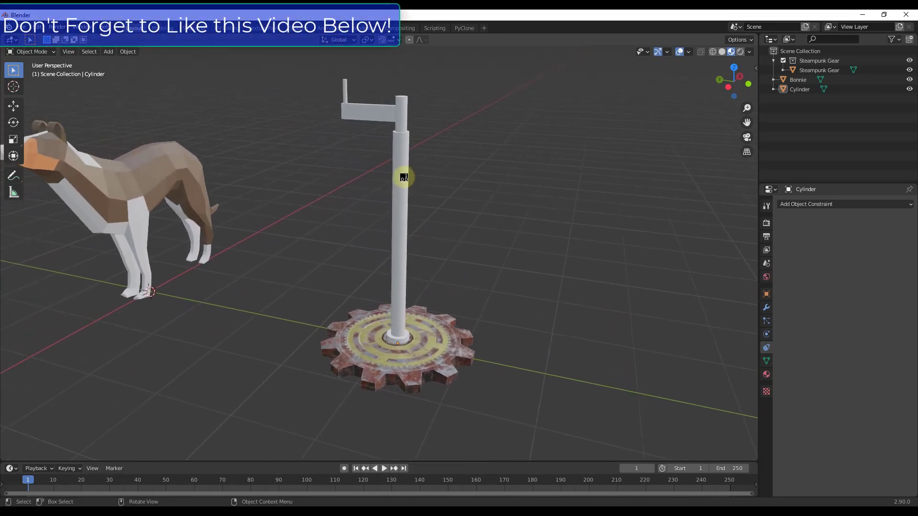
Add a Copy Rotation constraint to the Steampunk Gear targeting the Cylinder pole
{"action": "left_click", "coordinate": [439, 342]}
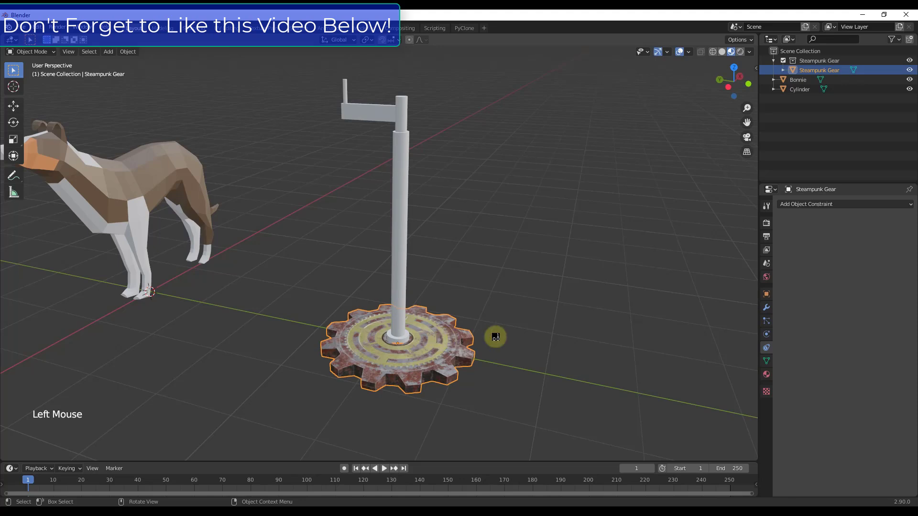
{"action": "left_click", "coordinate": [808, 204]}
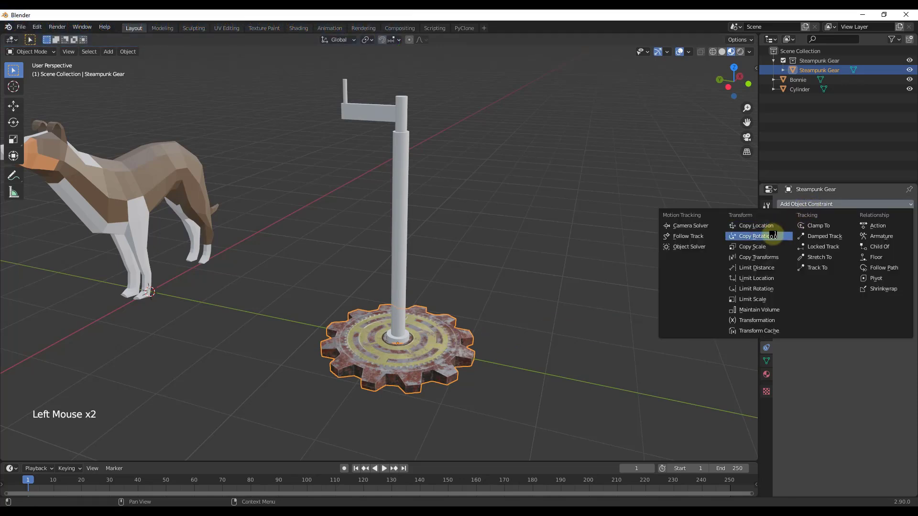
{"action": "left_click", "coordinate": [772, 236]}
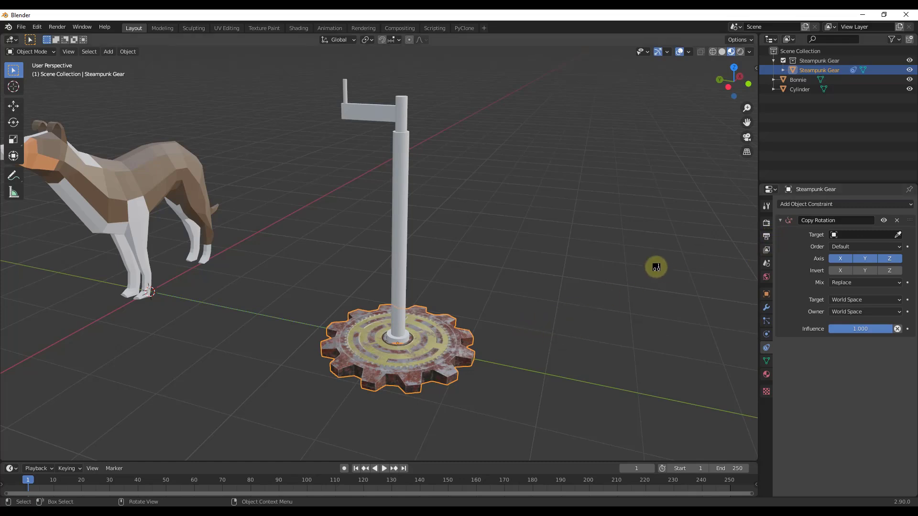
{"action": "left_click", "coordinate": [898, 235]}
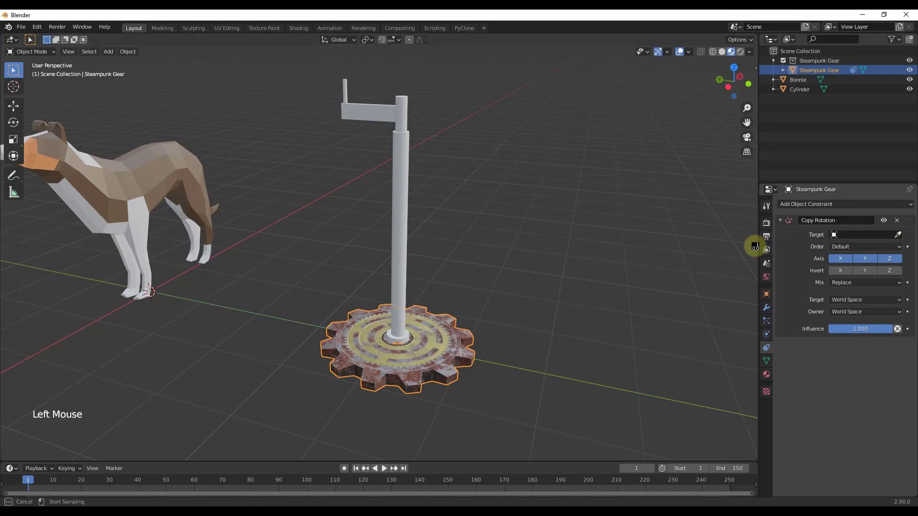
{"action": "left_click", "coordinate": [410, 218]}
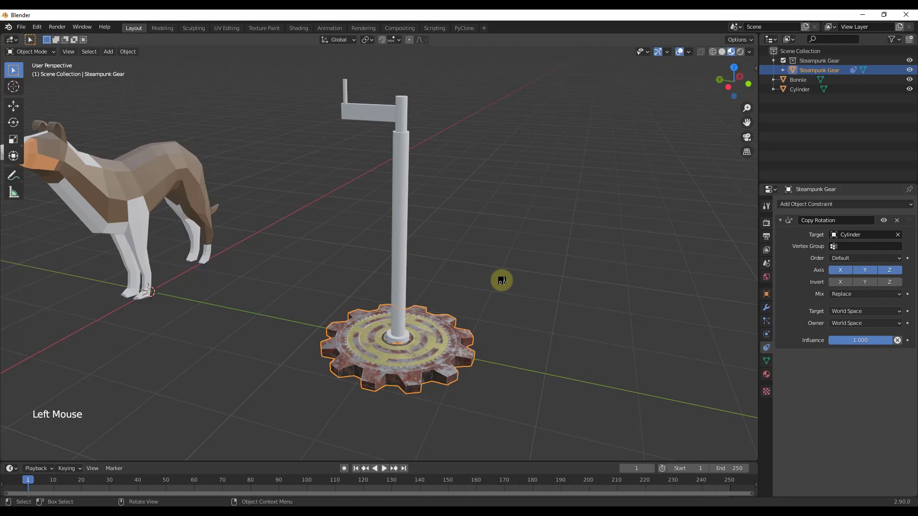
Test by rotating the Cylinder pole about Y, then spinning it around Z
{"action": "scroll", "coordinate": [512, 270], "scroll_direction": "down", "scroll_amount": 3}
{"action": "middle_click_drag", "start_coordinate": [519, 264], "coordinate": [443, 261]}
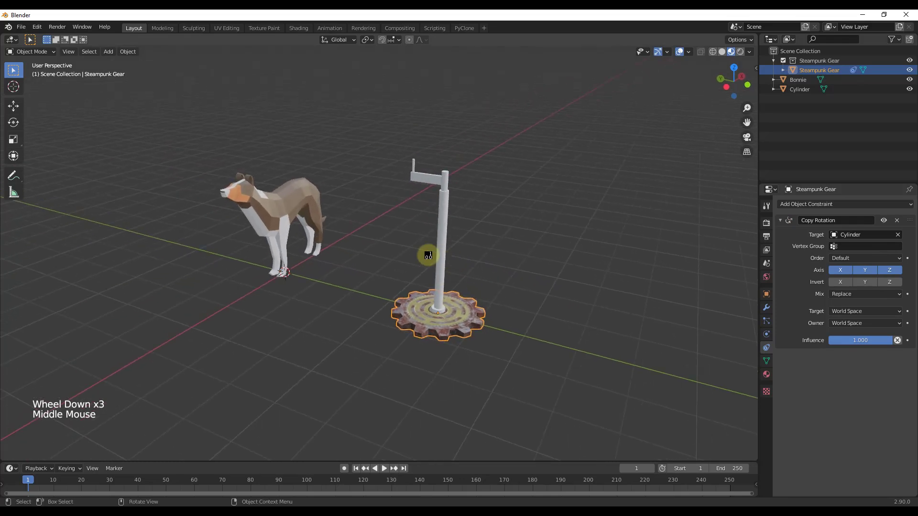
{"action": "left_click", "coordinate": [432, 252]}
{"action": "key", "text": "r"}
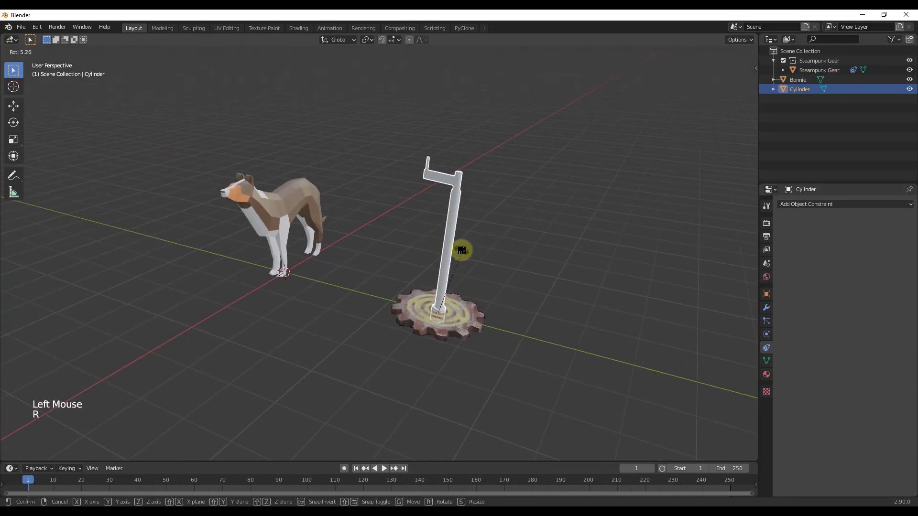
{"action": "key", "text": "x"}
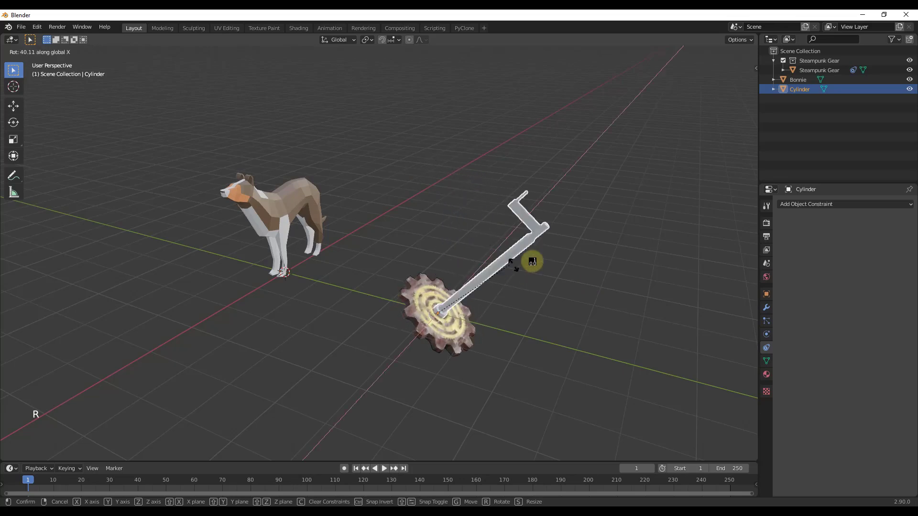
{"action": "key", "text": "y"}
{"action": "left_click", "coordinate": [458, 252]}
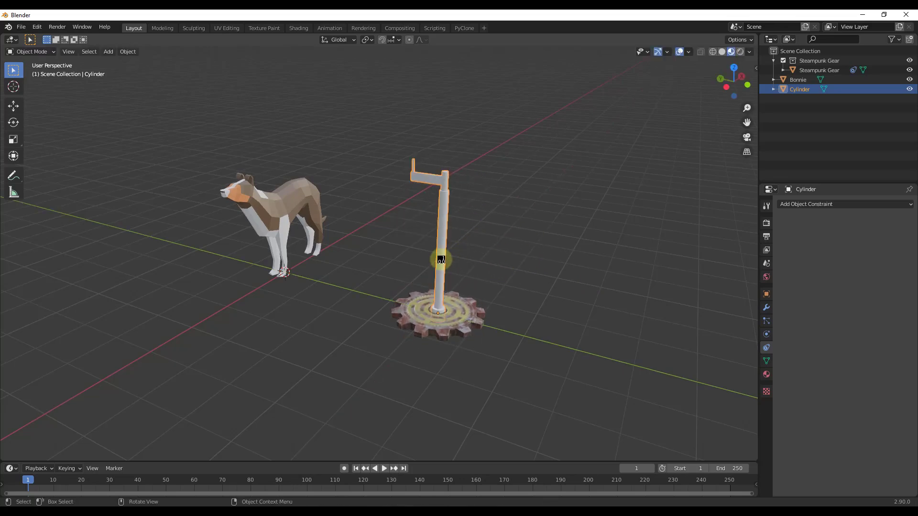
{"action": "scroll", "coordinate": [440, 291], "scroll_direction": "up", "scroll_amount": 2}
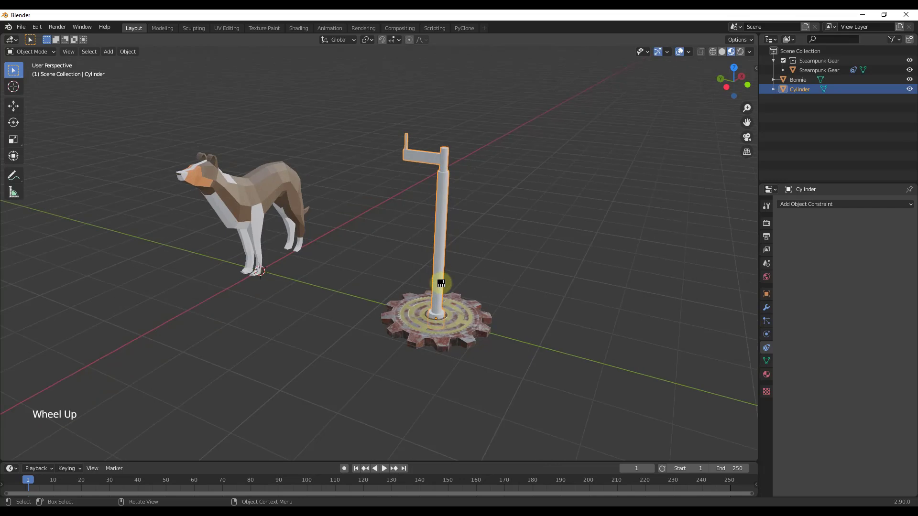
{"action": "key", "text": "r"}
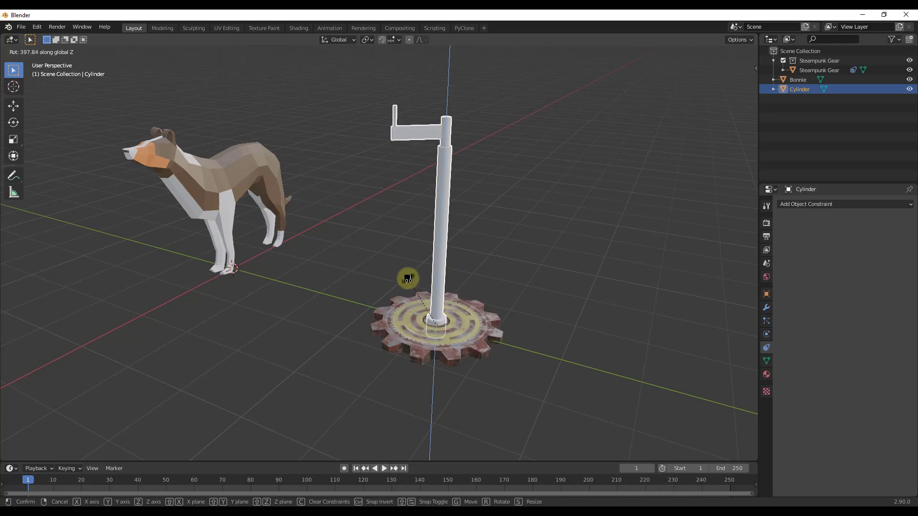
{"action": "left_click", "coordinate": [426, 256]}
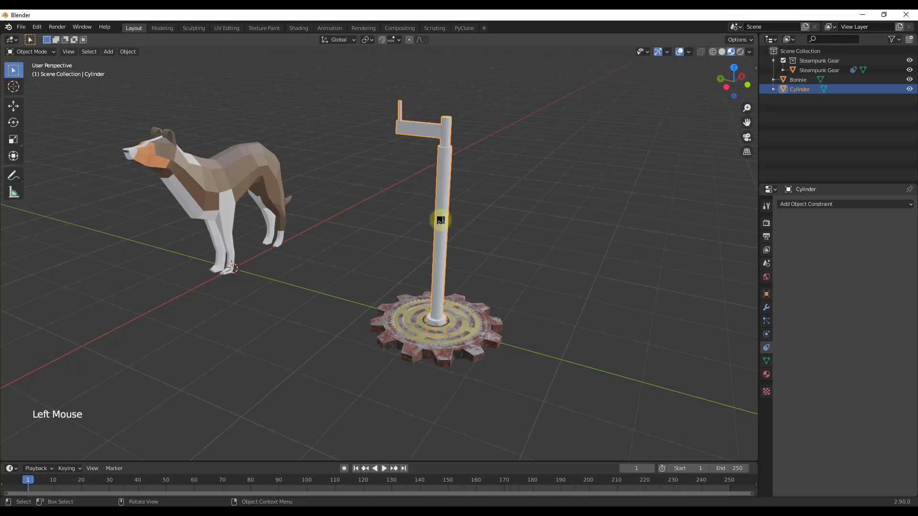
Add a Limit Rotation constraint to the Cylinder with Limit X and Limit Y checked
{"action": "left_click", "coordinate": [811, 203]}
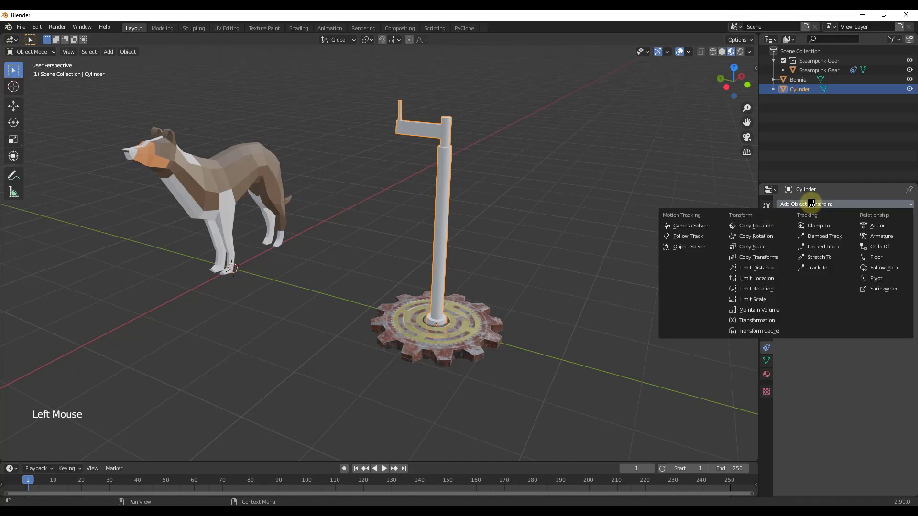
{"action": "left_click", "coordinate": [768, 290]}
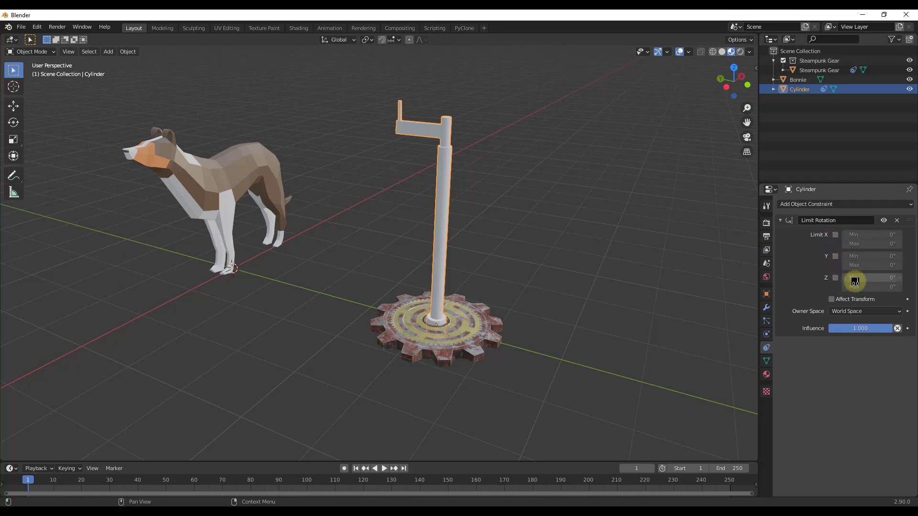
{"action": "left_click", "coordinate": [835, 234]}
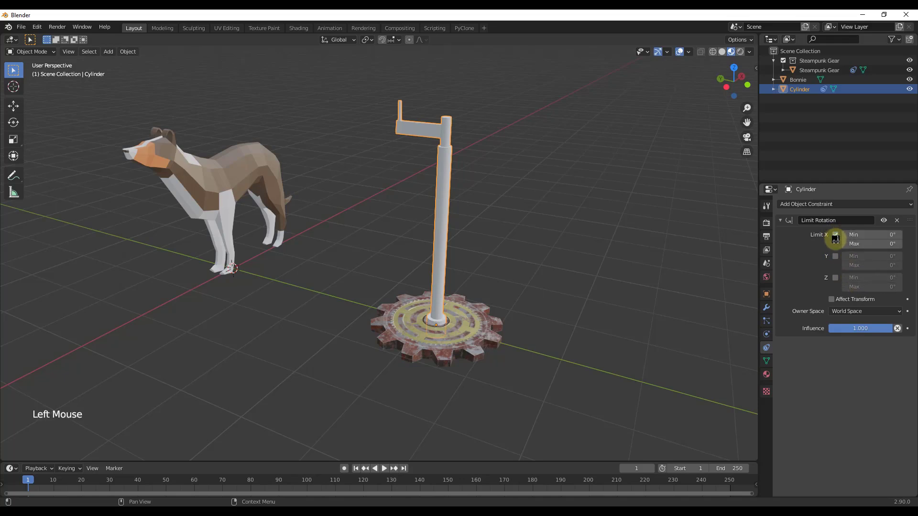
{"action": "left_click", "coordinate": [834, 257]}
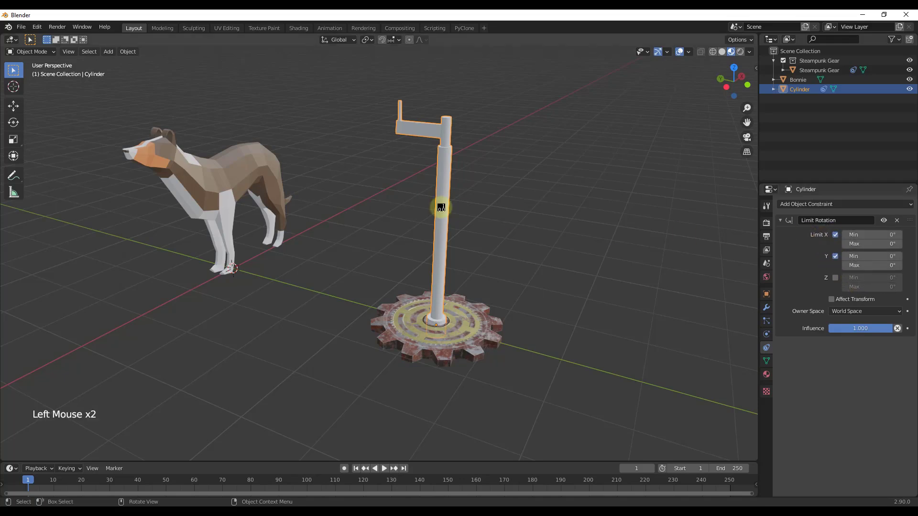
Test the limits with X, Y and Z rotation, then select the Steampunk Gear
{"action": "key", "text": "r"}
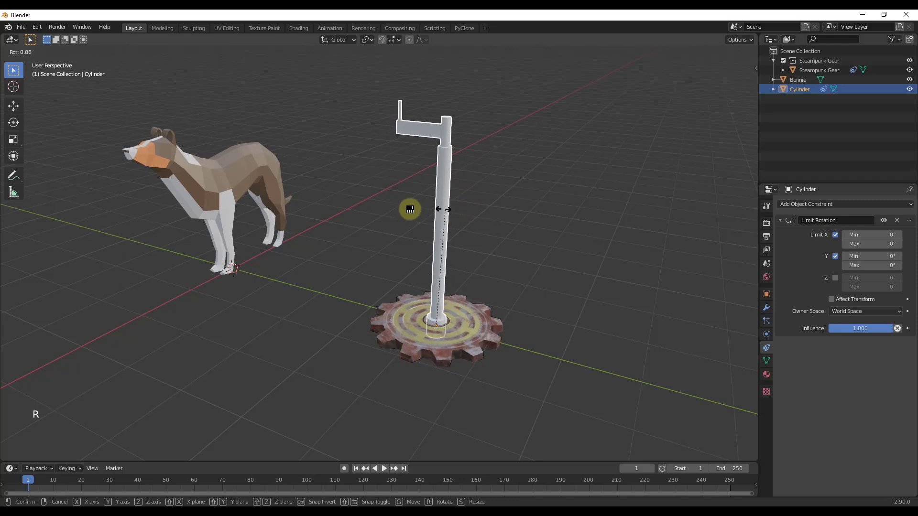
{"action": "key", "text": "x"}
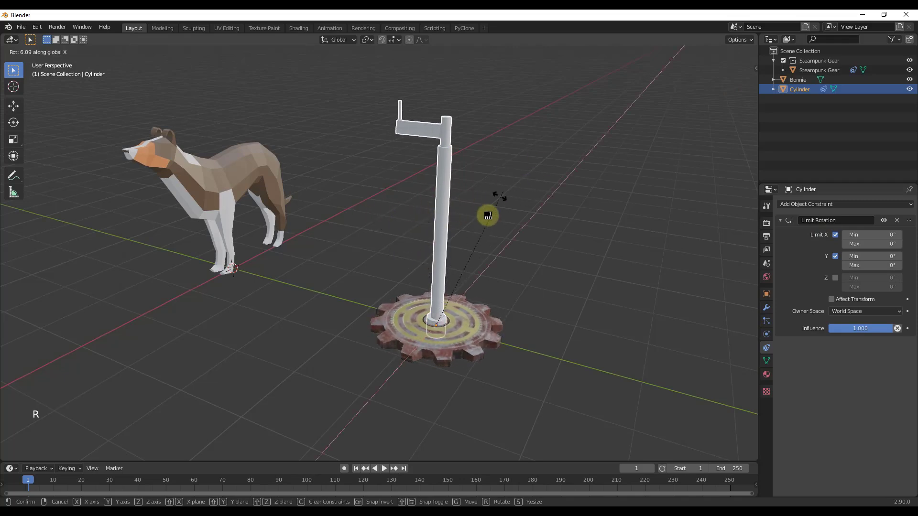
{"action": "key", "text": "y"}
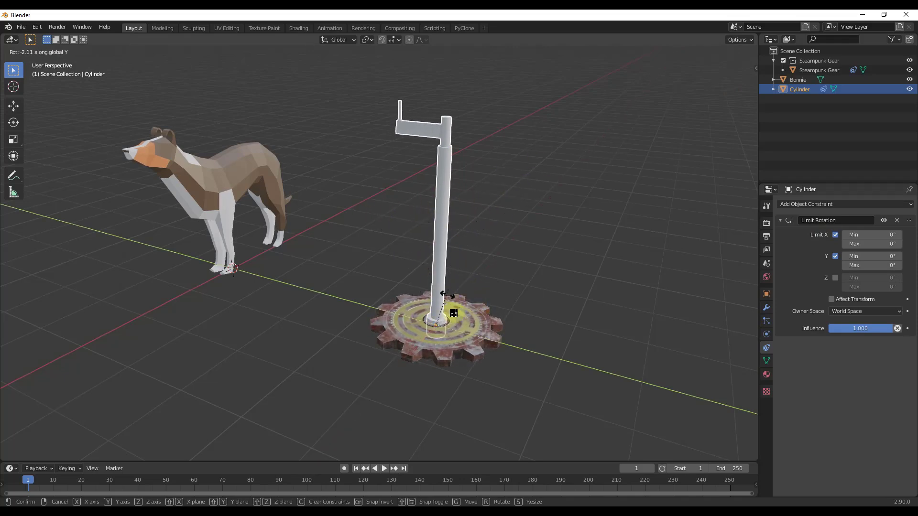
{"action": "key", "text": "z"}
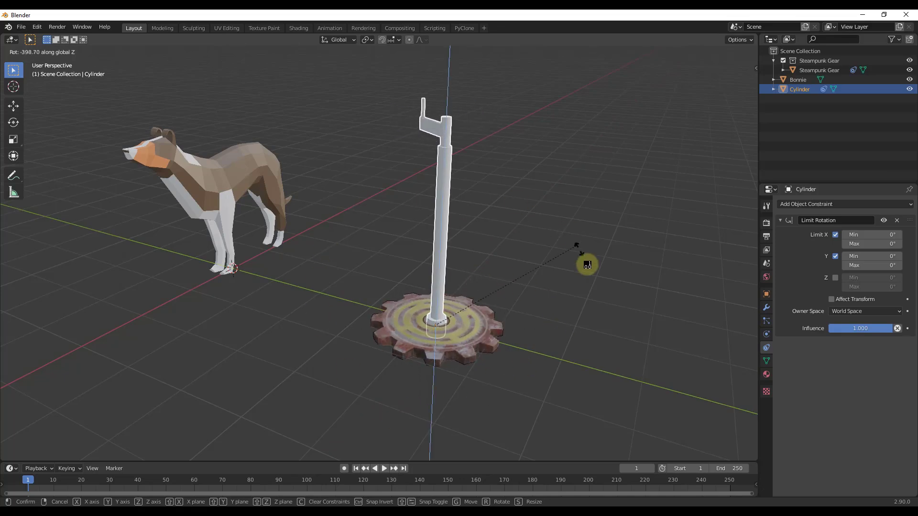
{"action": "left_click", "coordinate": [469, 262]}
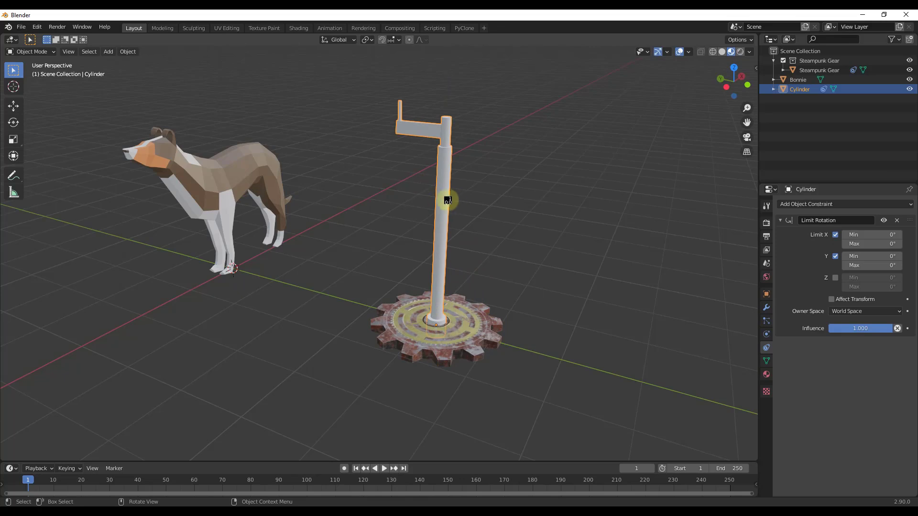
{"action": "left_click", "coordinate": [460, 289]}
{"action": "left_click", "coordinate": [438, 342]}
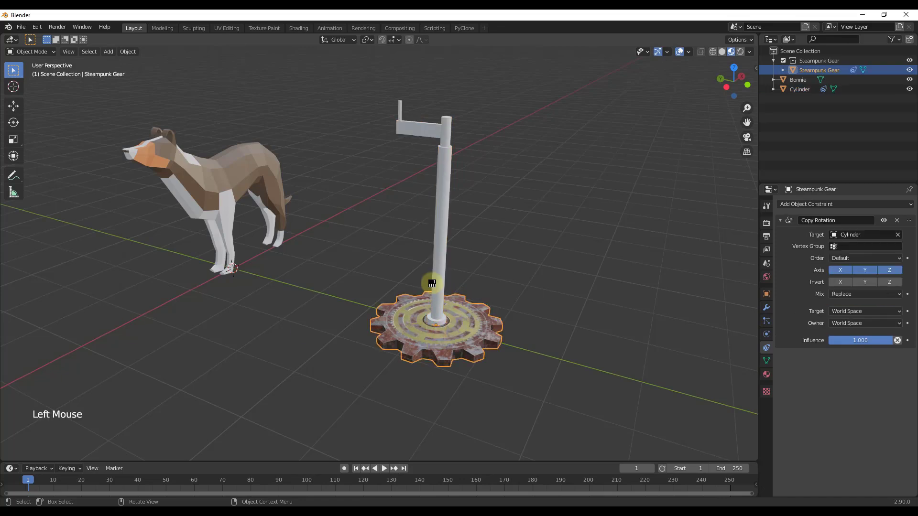
Duplicate the gear and cylinder together and move the copies −26.889 along Y
{"action": "left_click", "coordinate": [438, 269], "text": "shift"}
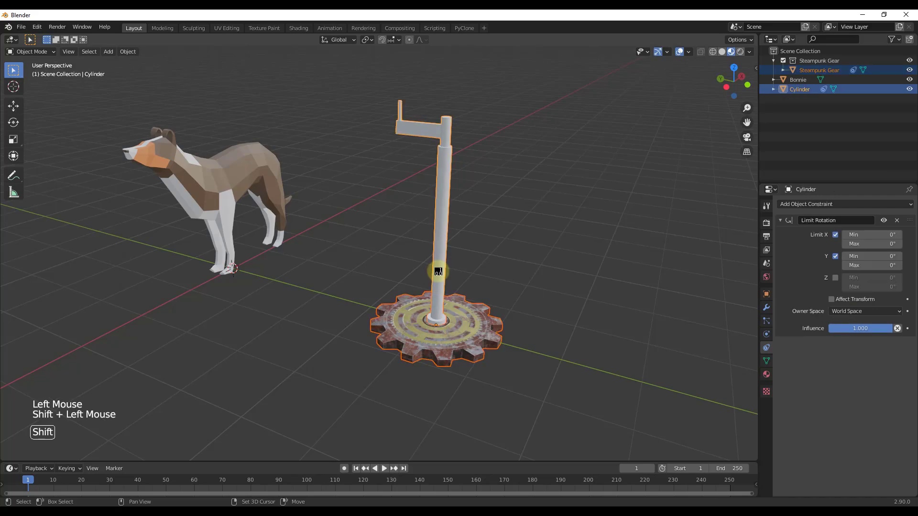
{"action": "scroll", "coordinate": [436, 280], "scroll_direction": "down", "scroll_amount": 5}
{"action": "key", "text": "shift+d"}
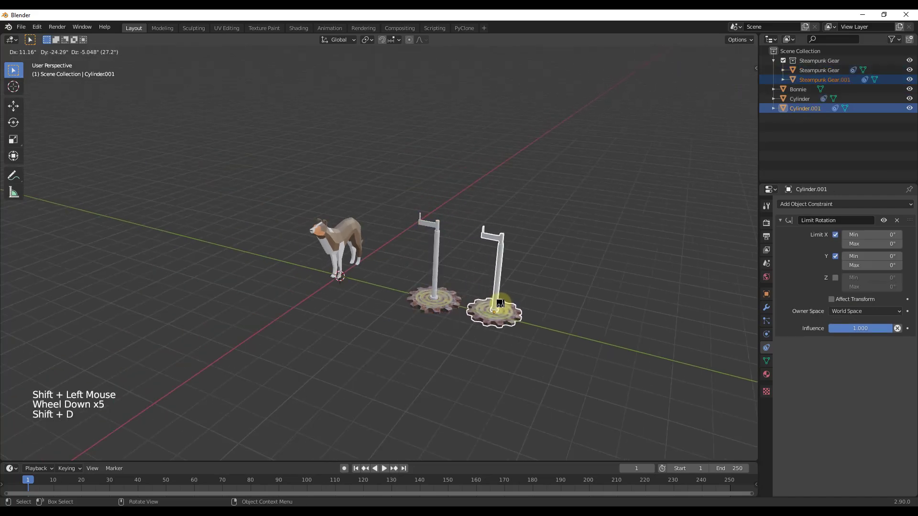
{"action": "key", "text": "y"}
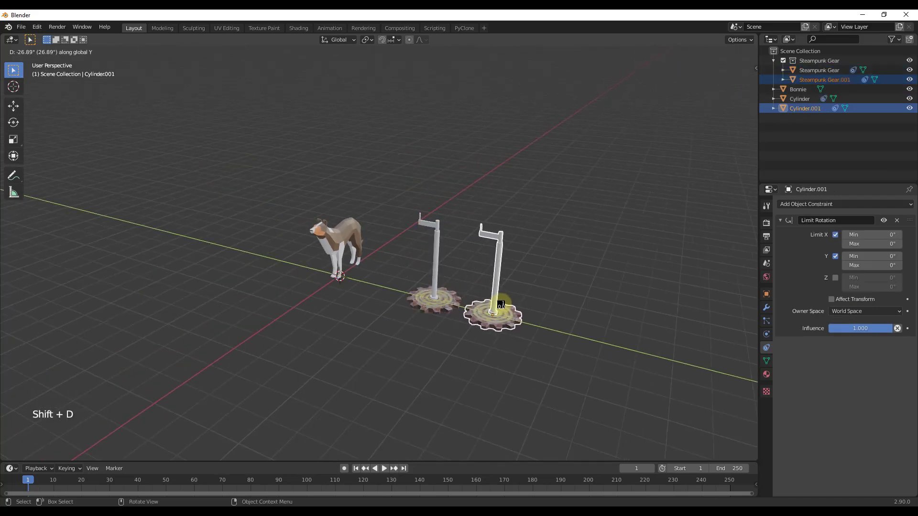
{"action": "left_click", "coordinate": [501, 304]}
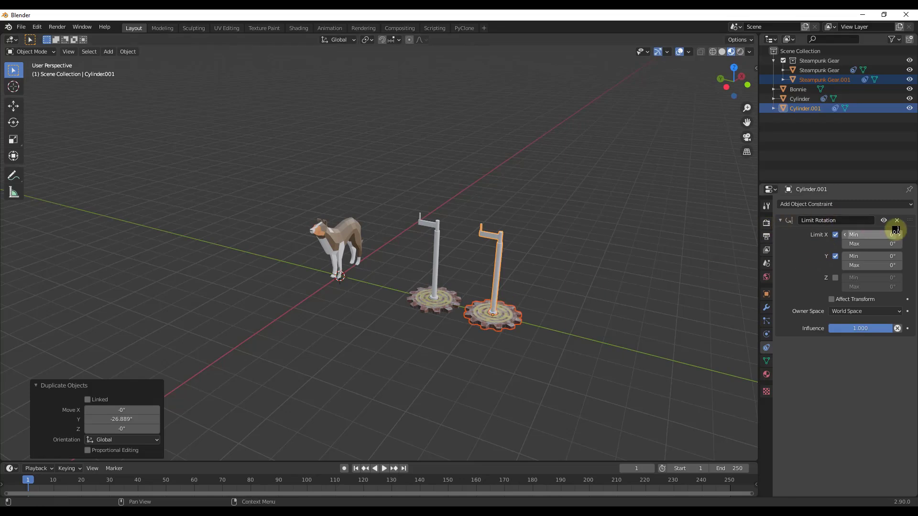
Delete the copies' Limit Rotation and Copy Rotation constraints, then select both copies
{"action": "left_click", "coordinate": [899, 220]}
{"action": "left_click", "coordinate": [495, 308]}
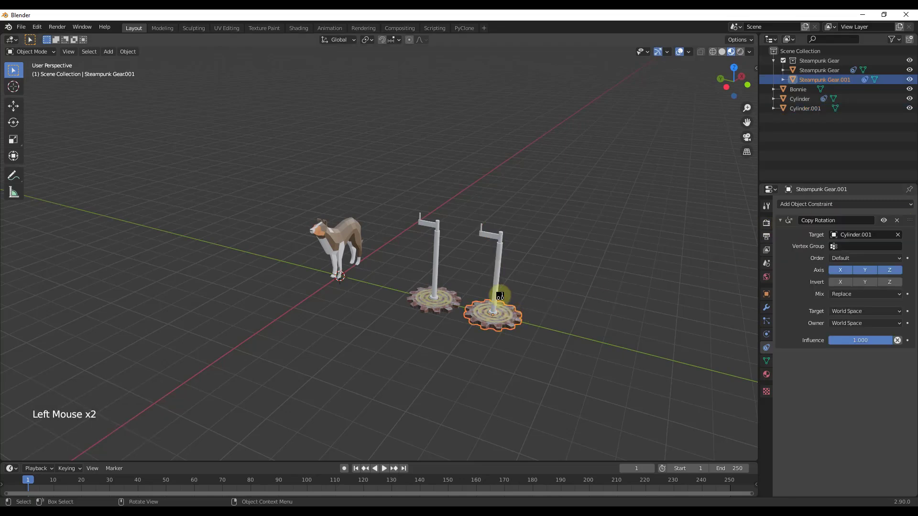
{"action": "left_click", "coordinate": [898, 219]}
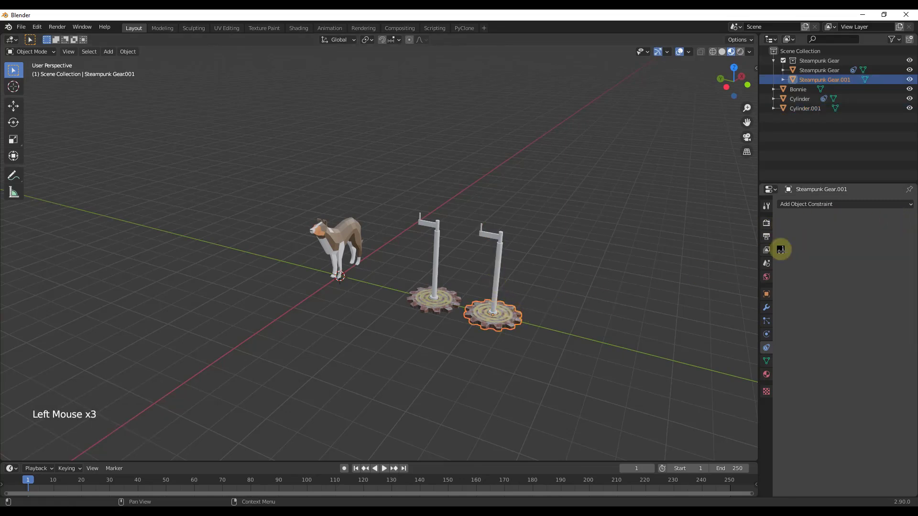
{"action": "left_click", "coordinate": [495, 287], "text": "shift"}
{"action": "scroll", "coordinate": [495, 287], "scroll_direction": "up", "scroll_amount": 5}
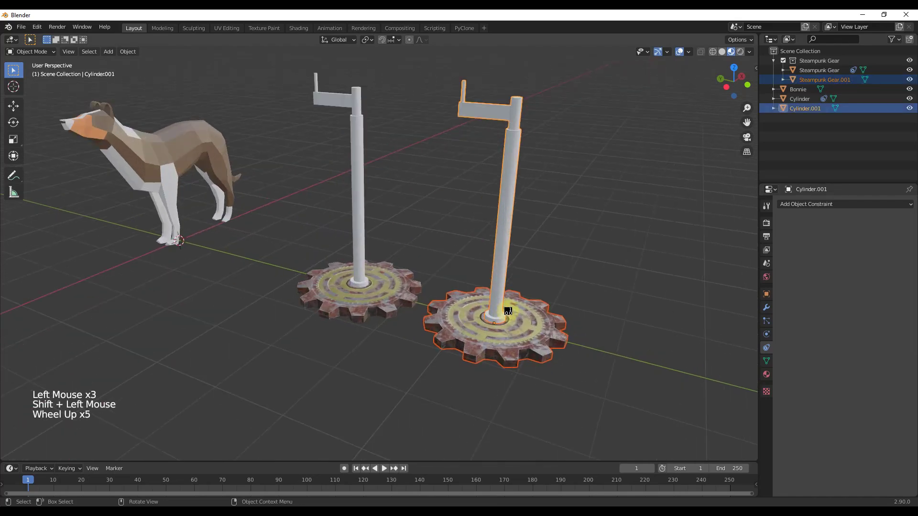
{"action": "scroll", "coordinate": [482, 283], "scroll_direction": "down", "scroll_amount": 3}
Rotate the copied gear and crank 90° about the X axis
{"action": "key", "text": "r"}
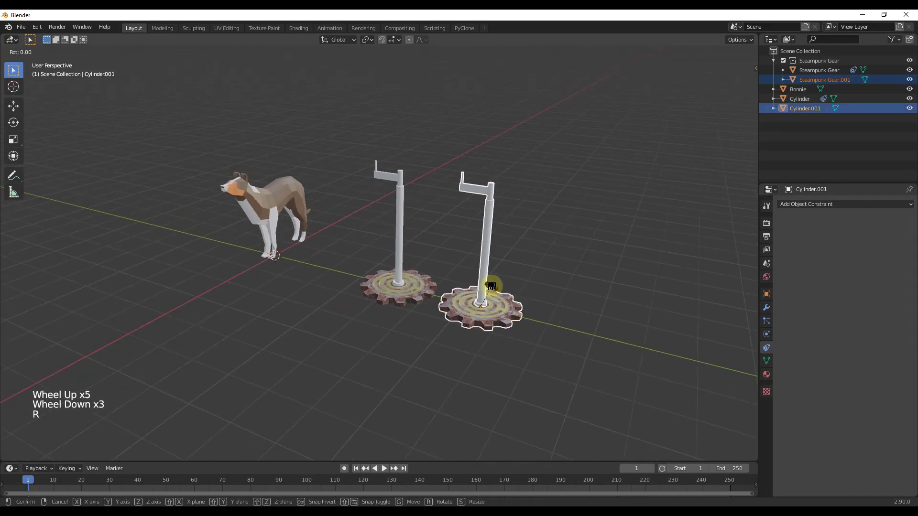
{"action": "key", "text": "x"}
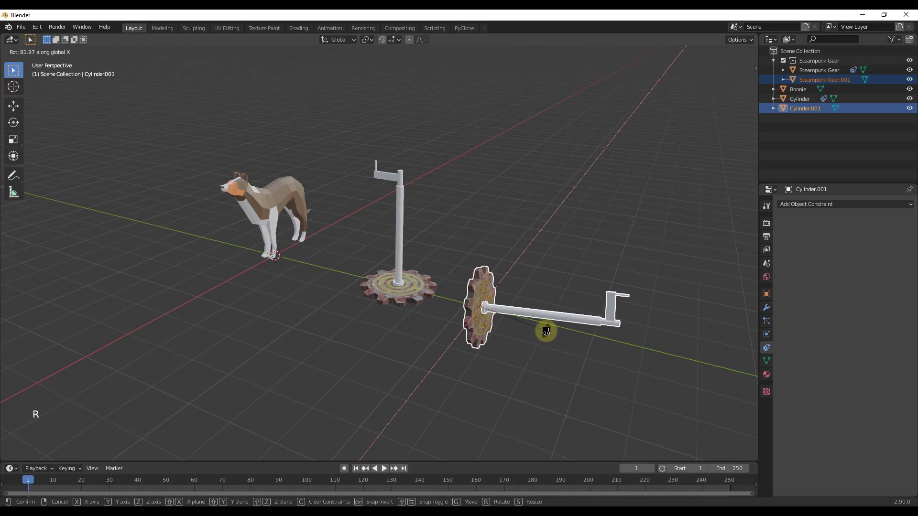
{"action": "type", "text": "90"}
{"action": "key", "text": "Return"}
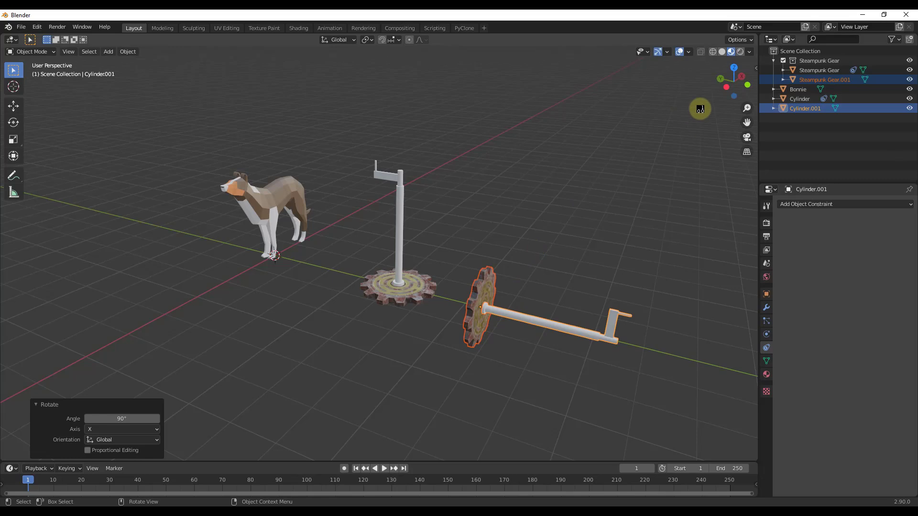
In Top view, slide the copy along Y toward the first gear
{"action": "left_click", "coordinate": [734, 68]}
{"action": "key", "text": "g"}
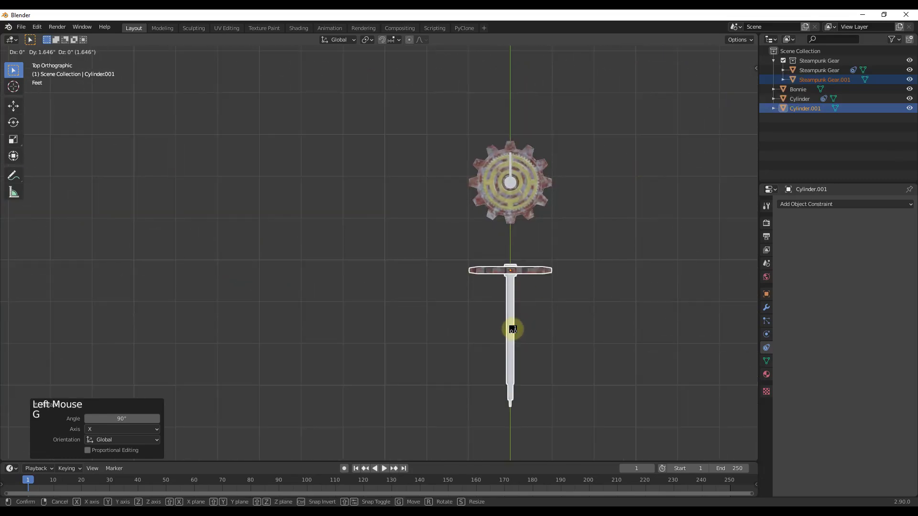
{"action": "key", "text": "y"}
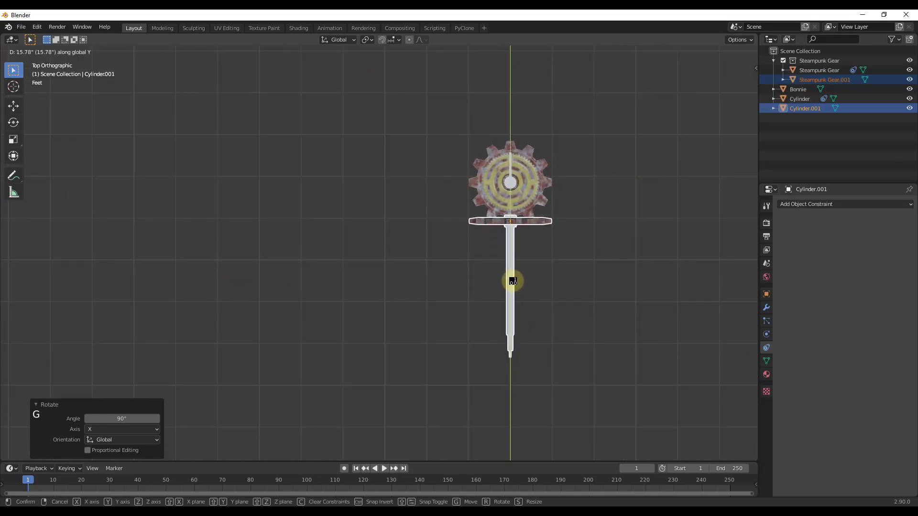
{"action": "left_click", "coordinate": [512, 277]}
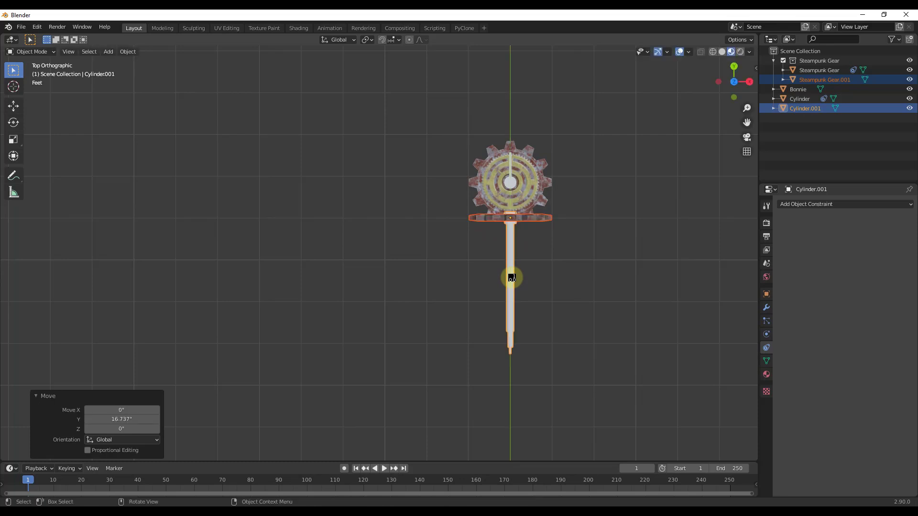
In Left view, raise the upright gear 11.035 along Z
{"action": "left_click", "coordinate": [719, 80]}
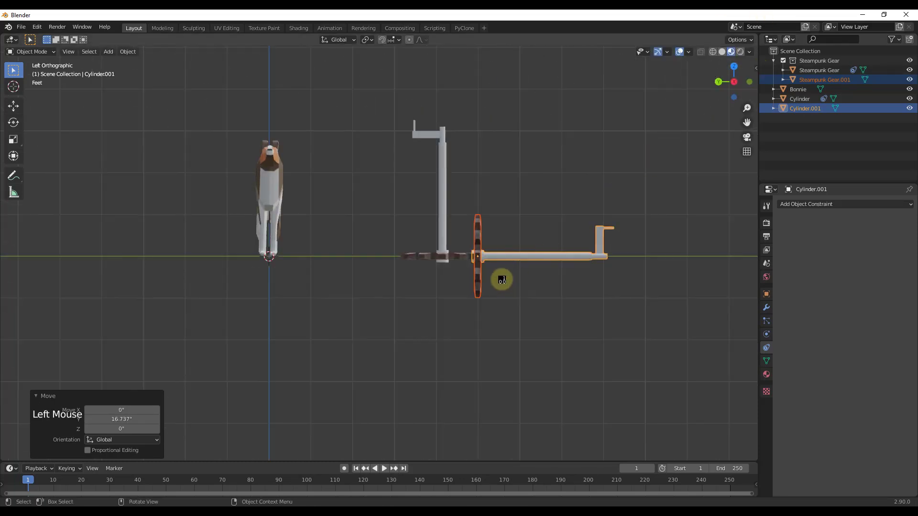
{"action": "scroll", "coordinate": [486, 260], "scroll_direction": "up", "scroll_amount": 3}
{"action": "key", "text": "g"}
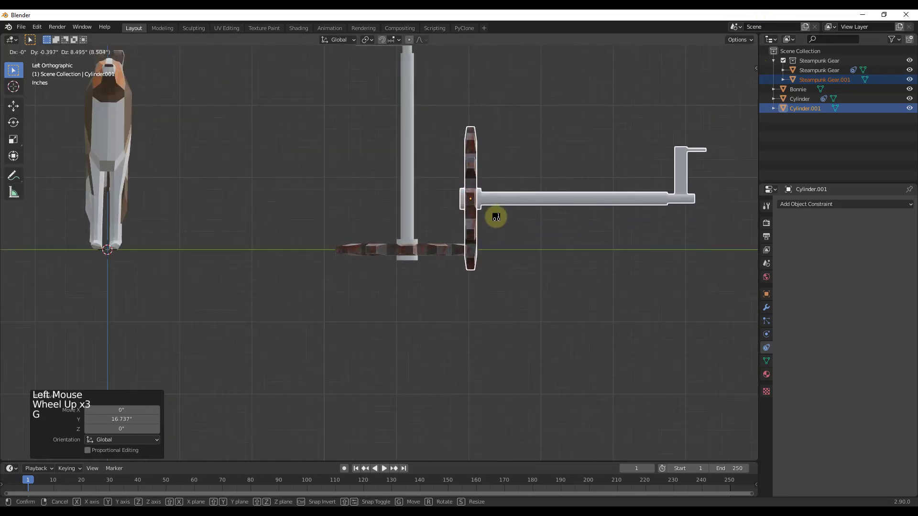
{"action": "key", "text": "z"}
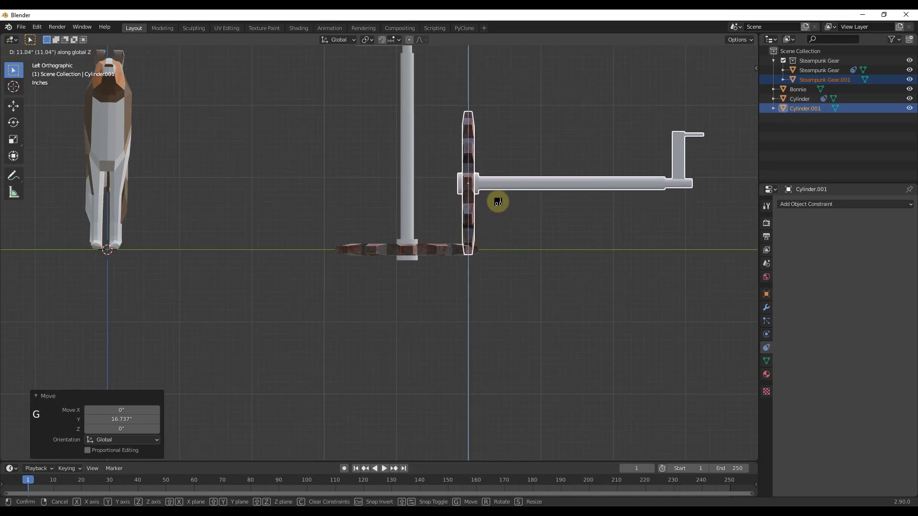
{"action": "left_click", "coordinate": [496, 199]}
{"action": "middle_click_drag", "start_coordinate": [496, 199], "coordinate": [54, 337]}
{"action": "scroll", "coordinate": [601, 203], "scroll_direction": "up", "scroll_amount": 3}
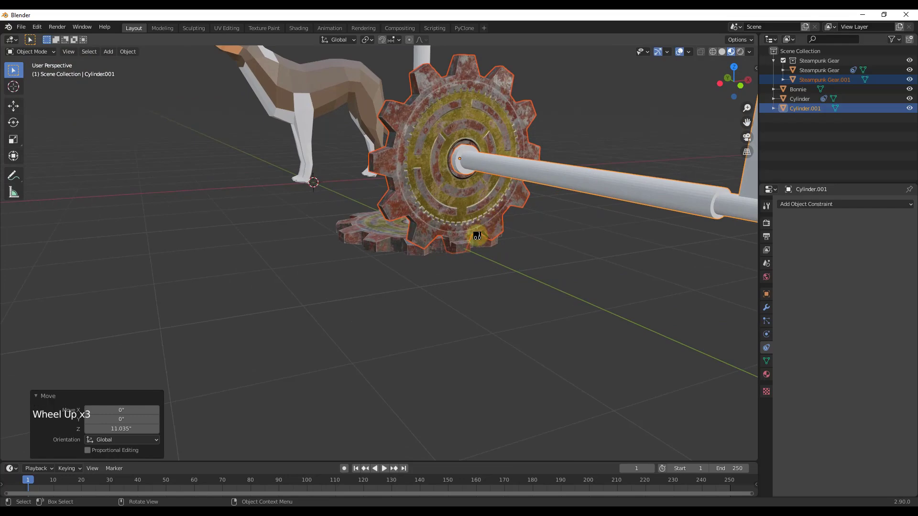
Tilt the upright gear and shaft 13.7° about Y and shift them −0.436 along Y
{"action": "scroll", "coordinate": [478, 236], "scroll_direction": "up", "scroll_amount": 2}
{"action": "key", "text": "r"}
{"action": "key", "text": "y"}
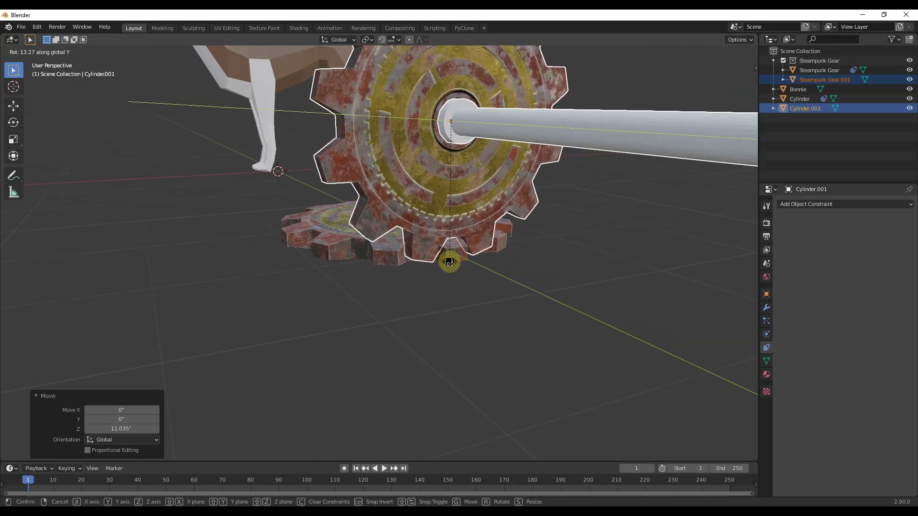
{"action": "left_click", "coordinate": [450, 261]}
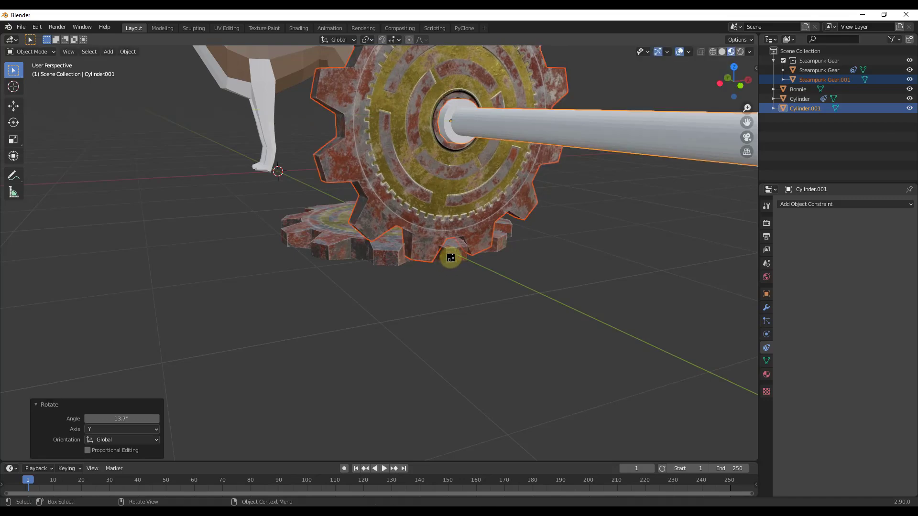
{"action": "key", "text": "g"}
{"action": "key", "text": "y"}
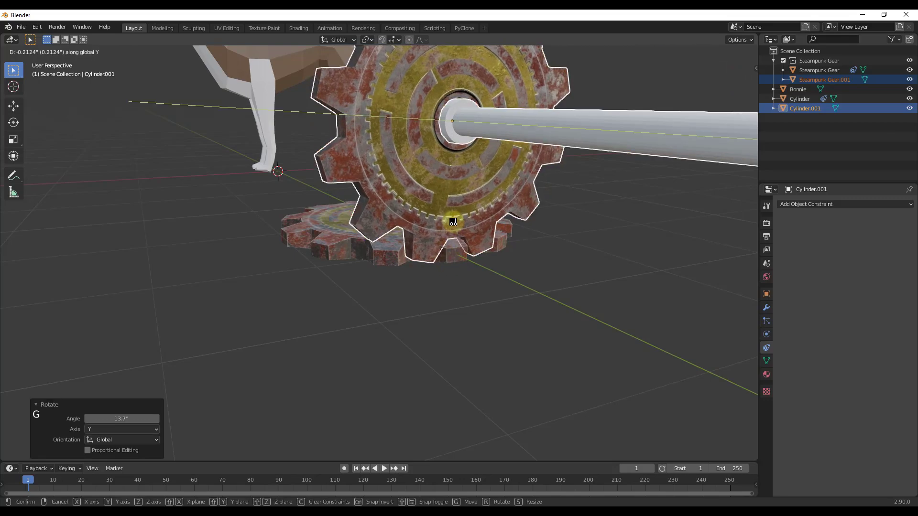
{"action": "left_click", "coordinate": [455, 223]}
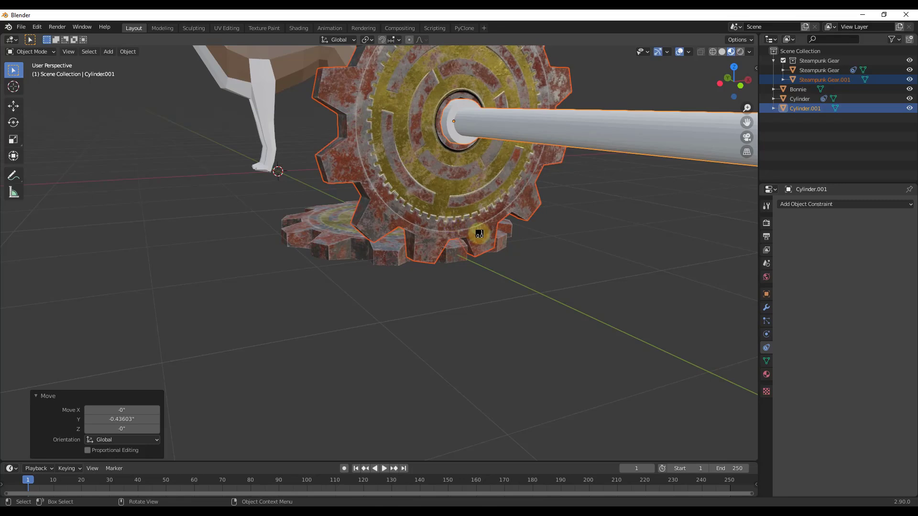
{"action": "middle_click_drag", "start_coordinate": [479, 235], "coordinate": [506, 211]}
Rotate the gear and shaft a further 0.64° about Y and lift them 0.233 on Z
{"action": "key", "text": "r"}
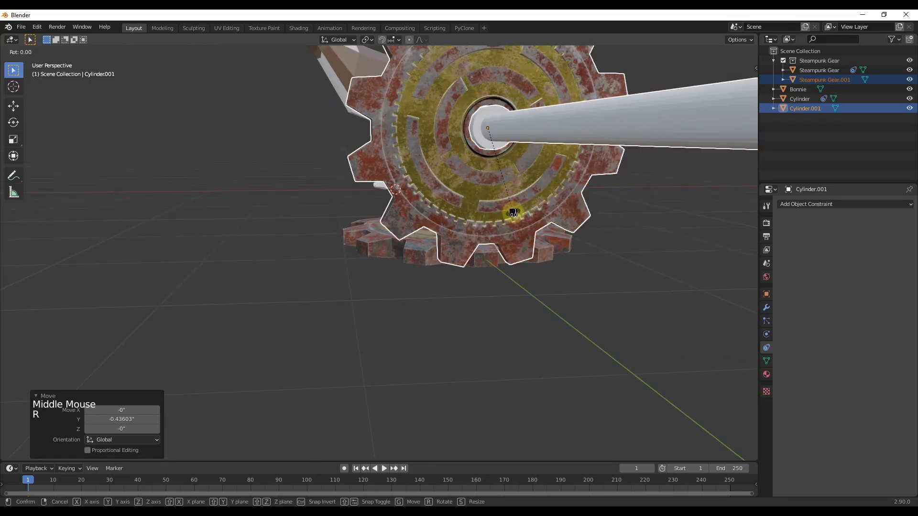
{"action": "key", "text": "y"}
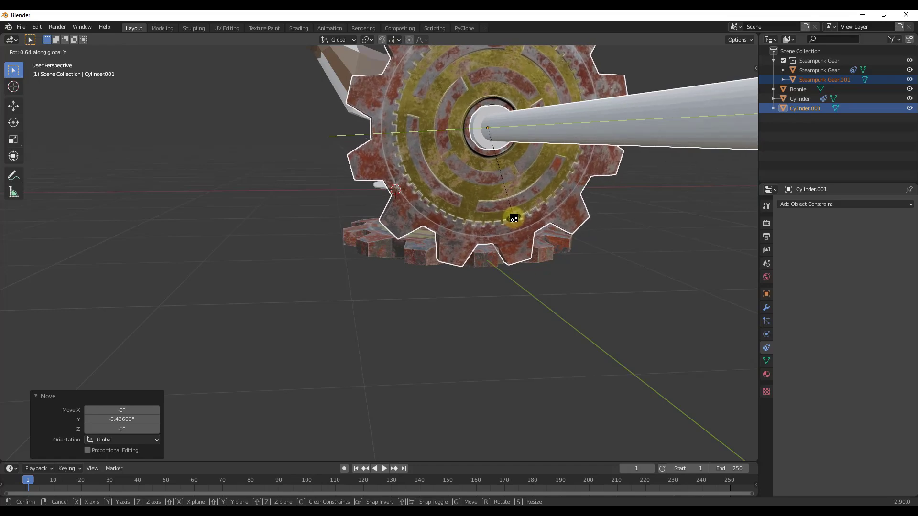
{"action": "left_click", "coordinate": [514, 218]}
{"action": "key", "text": "g"}
{"action": "key", "text": "z"}
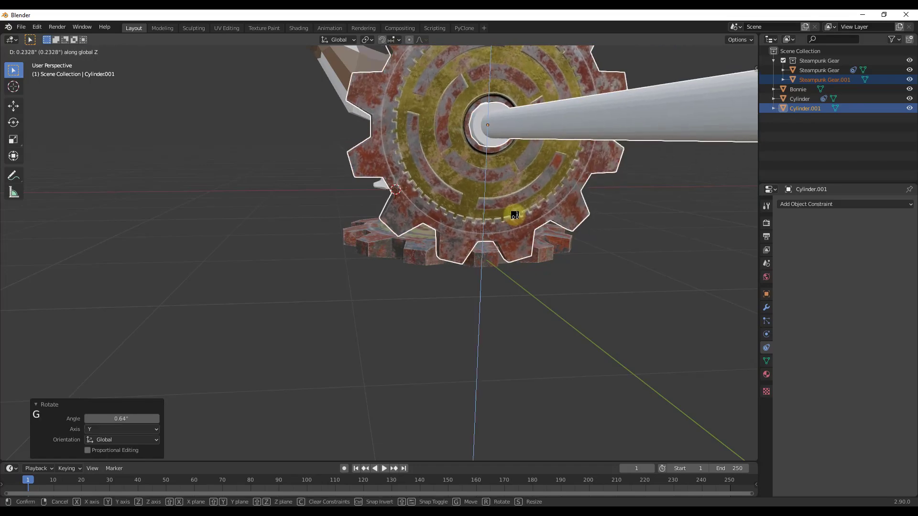
{"action": "left_click", "coordinate": [514, 215]}
Inspect where the teeth meet, then select the vertical crank pole
{"action": "middle_click_drag", "start_coordinate": [514, 215], "coordinate": [322, 262]}
{"action": "scroll", "coordinate": [222, 260], "scroll_direction": "up", "scroll_amount": 4}
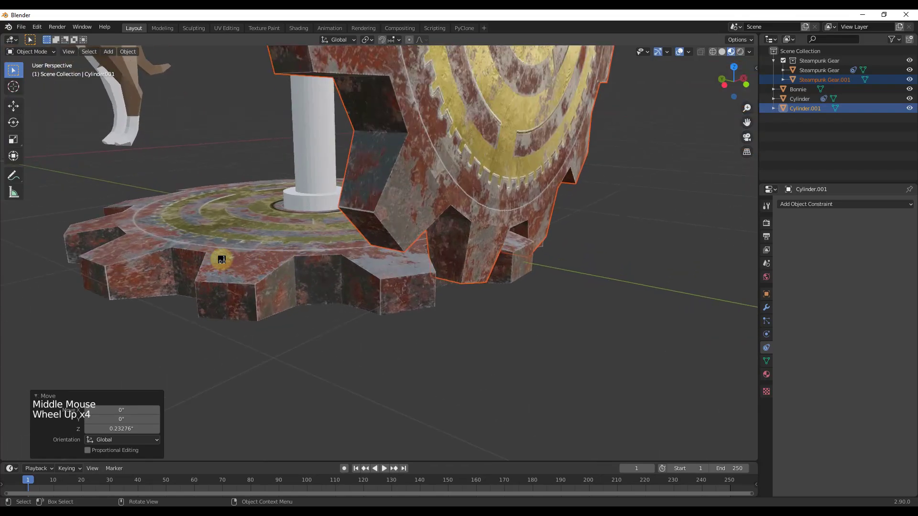
{"action": "middle_click_drag", "start_coordinate": [221, 260], "coordinate": [10, 266]}
{"action": "scroll", "coordinate": [662, 322], "scroll_direction": "down", "scroll_amount": 2}
{"action": "scroll", "coordinate": [529, 330], "scroll_direction": "down", "scroll_amount": 4}
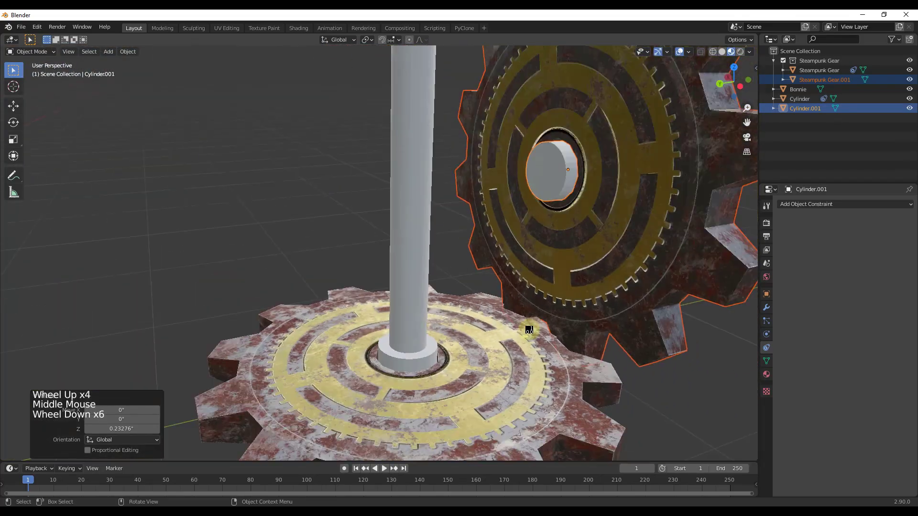
{"action": "scroll", "coordinate": [529, 330], "scroll_direction": "down", "scroll_amount": 6}
{"action": "middle_click_drag", "start_coordinate": [619, 323], "coordinate": [385, 311]}
{"action": "left_click", "coordinate": [483, 217]}
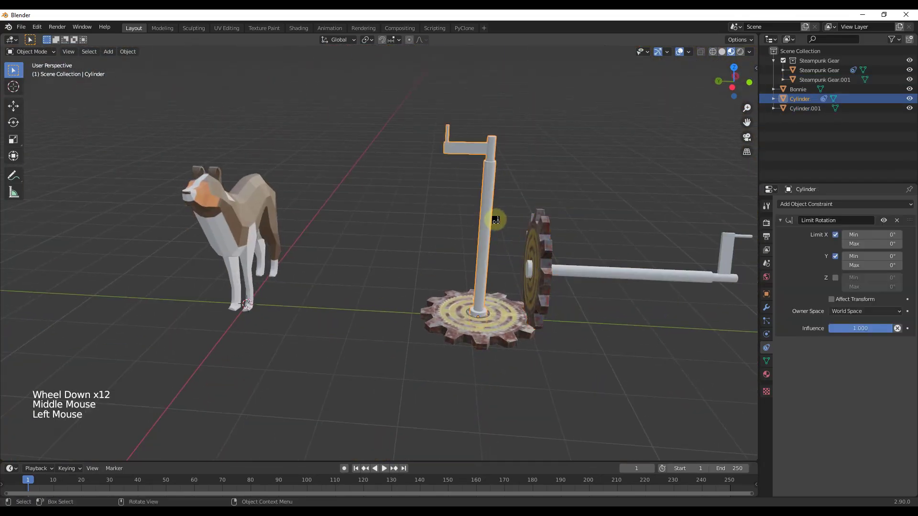
{"action": "key", "text": "r"}
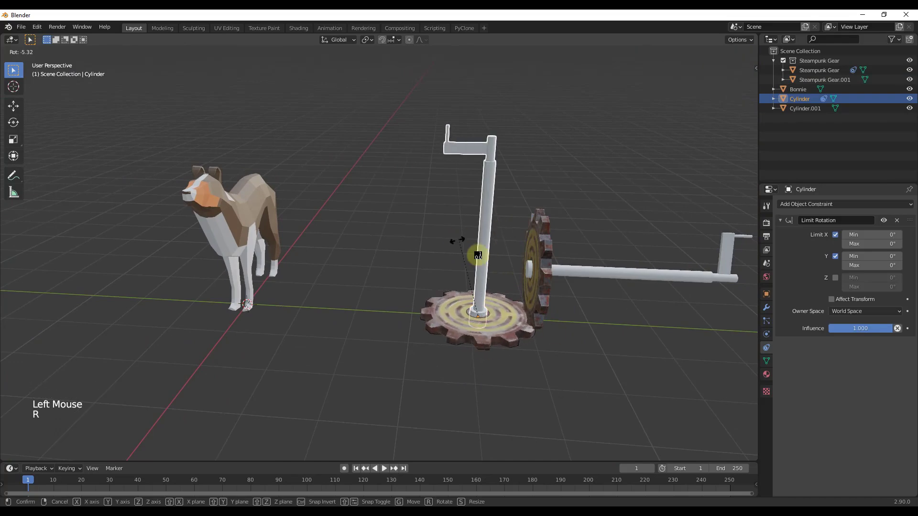
{"action": "right_click", "coordinate": [559, 249]}
{"action": "middle_click_drag", "start_coordinate": [559, 250], "coordinate": [499, 277]}
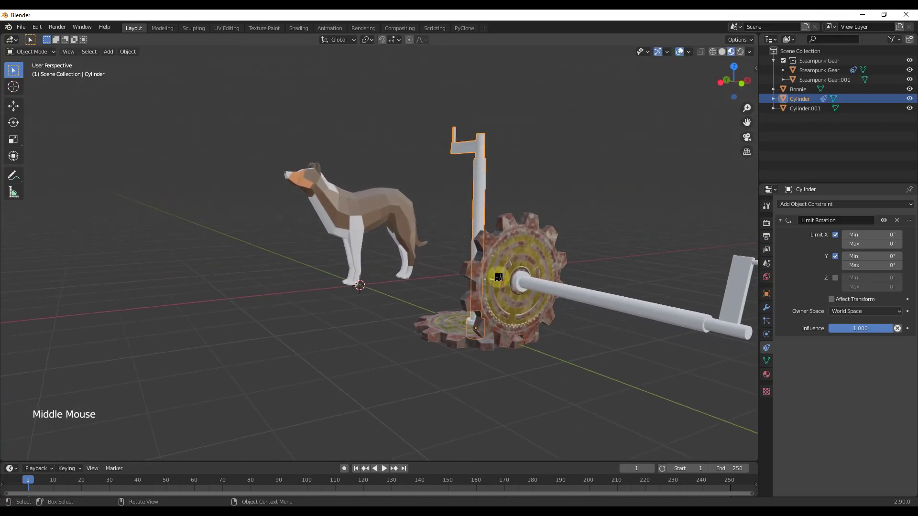
{"action": "scroll", "coordinate": [553, 324], "scroll_direction": "up", "scroll_amount": 2}
{"action": "scroll", "coordinate": [553, 323], "scroll_direction": "up", "scroll_amount": 1}
{"action": "left_click", "coordinate": [504, 309]}
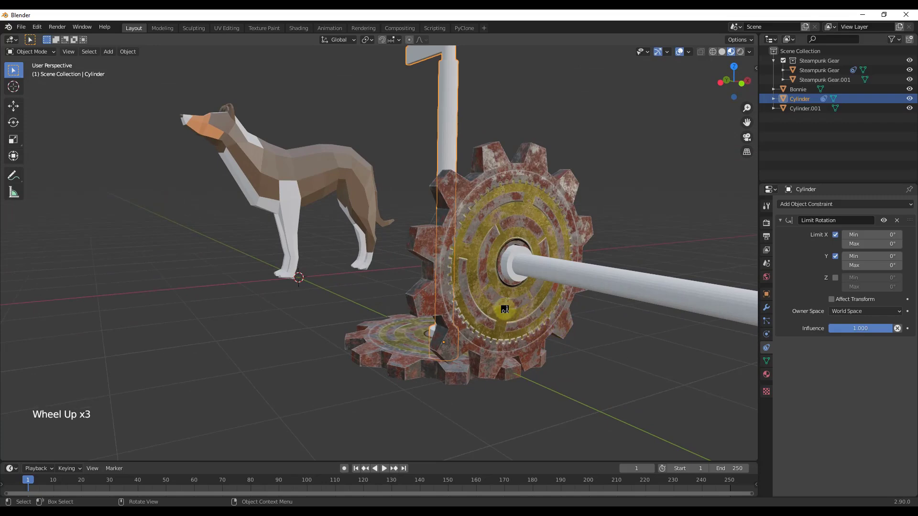
{"action": "scroll", "coordinate": [421, 319], "scroll_direction": "down", "scroll_amount": 4}
{"action": "middle_click_drag", "start_coordinate": [420, 319], "coordinate": [420, 313]}
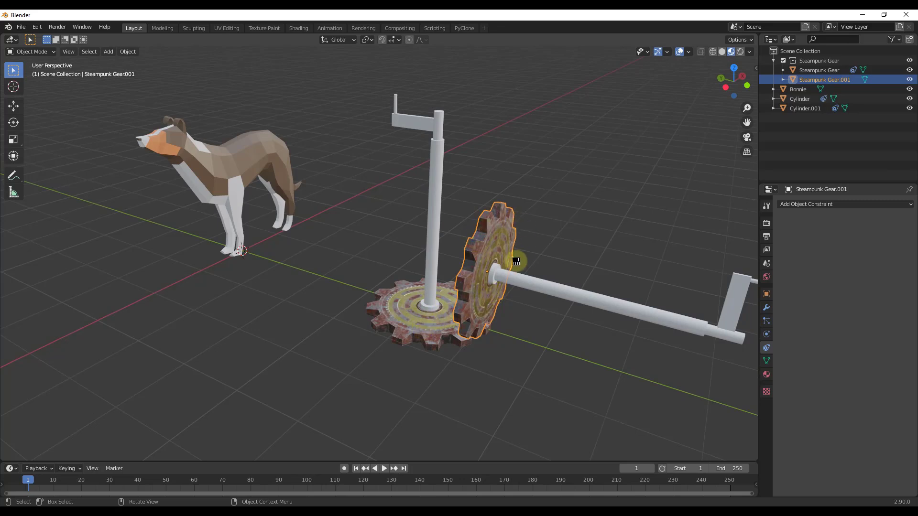
{"action": "left_click", "coordinate": [434, 183]}
{"action": "key", "text": "r"}
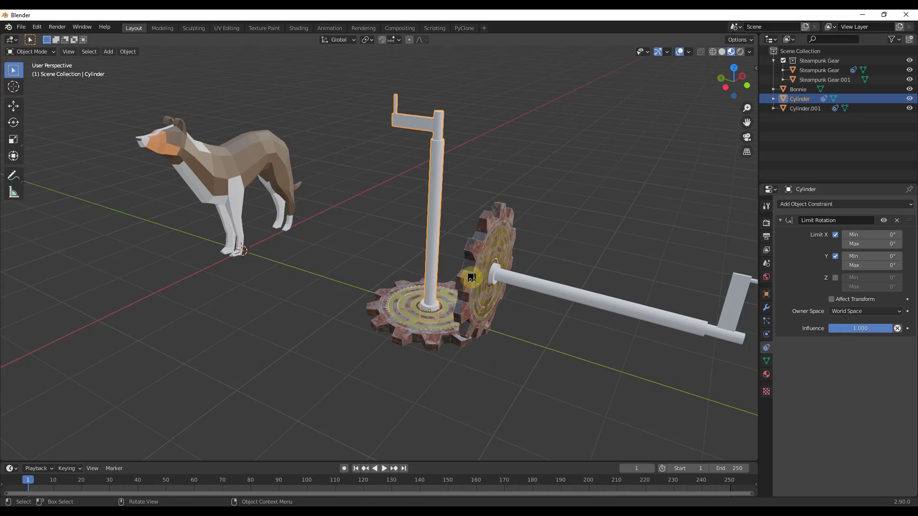
{"action": "left_click", "coordinate": [488, 293]}
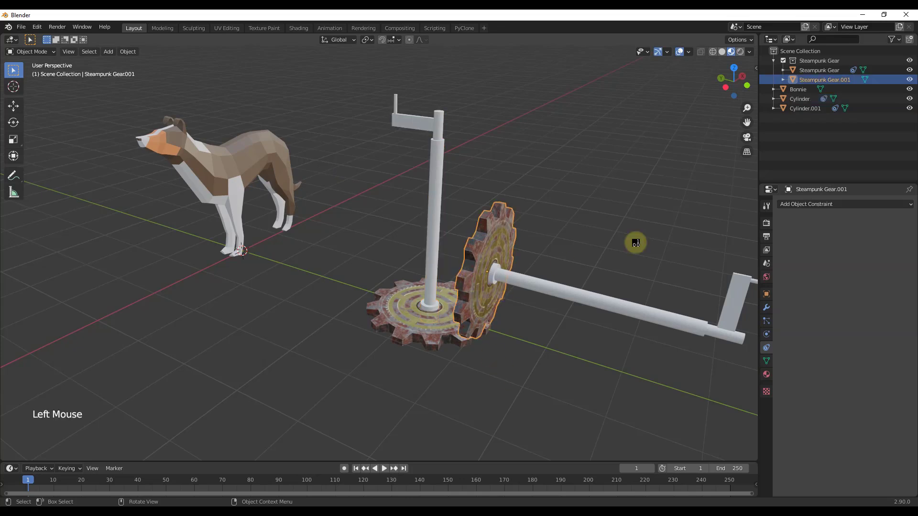
Add a Transformation constraint to the upright gear targeting the base Steampunk Gear
{"action": "left_click", "coordinate": [826, 204]}
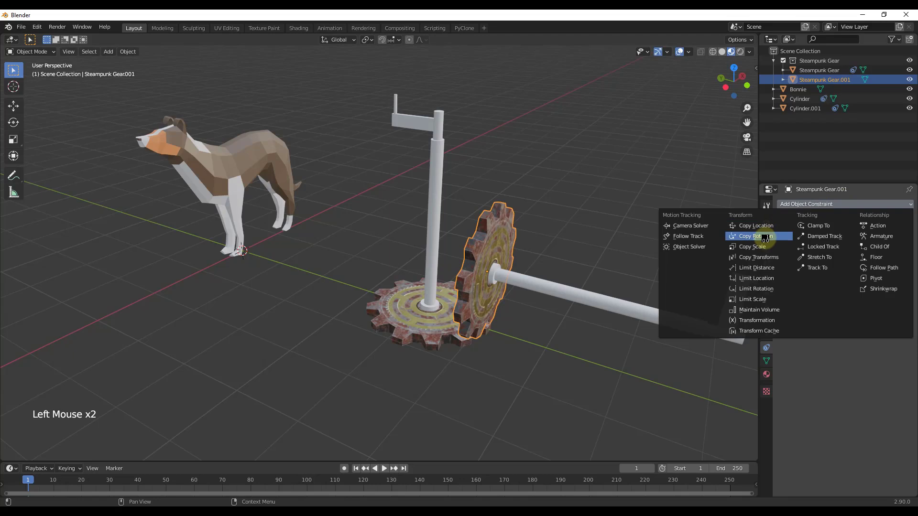
{"action": "left_click", "coordinate": [759, 320]}
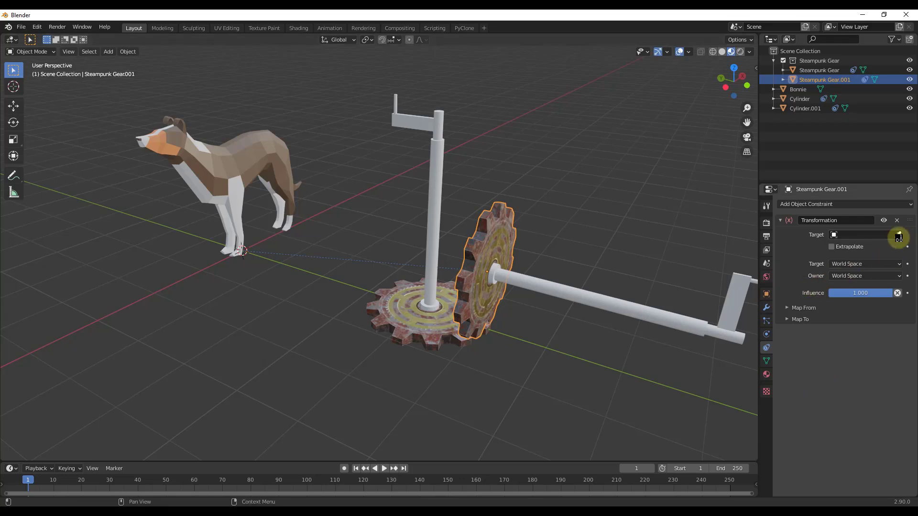
{"action": "left_click", "coordinate": [895, 236]}
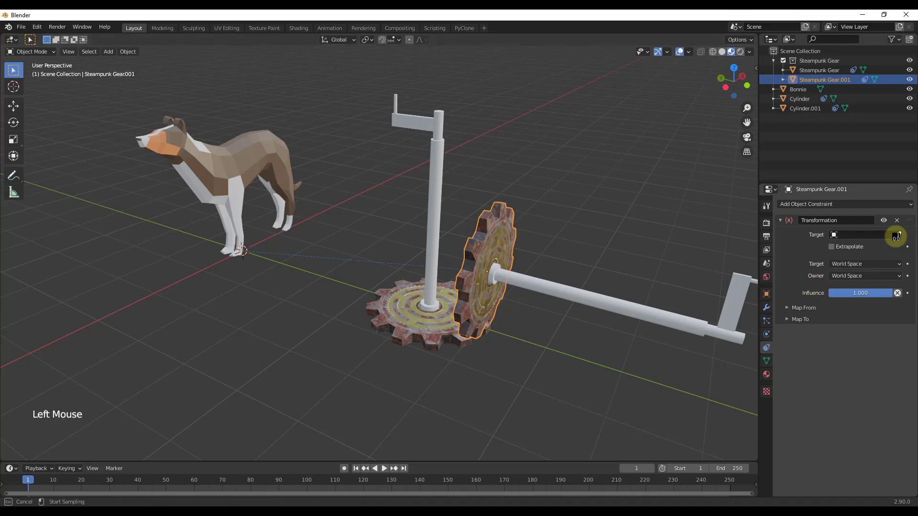
{"action": "left_click", "coordinate": [415, 326]}
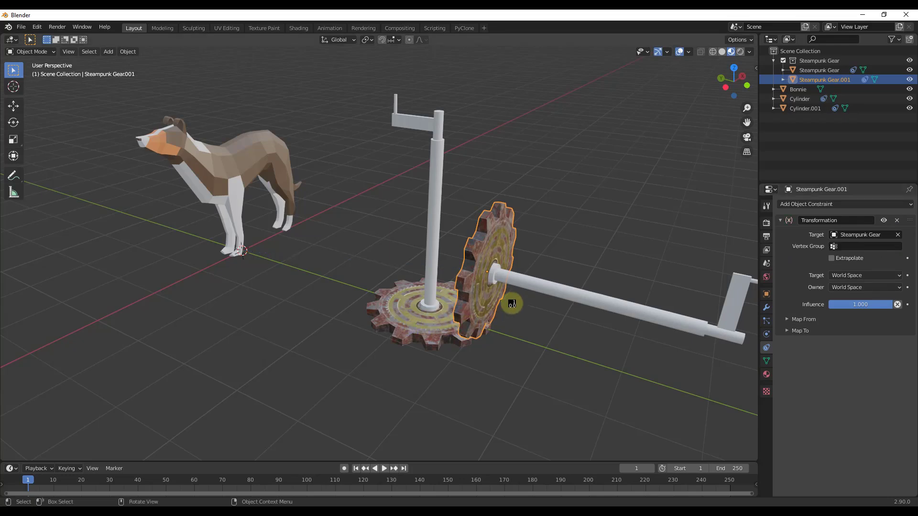
Test-rotate the crank pole, then reselect the upright gear and set Map From to Rotation
{"action": "left_click", "coordinate": [434, 160]}
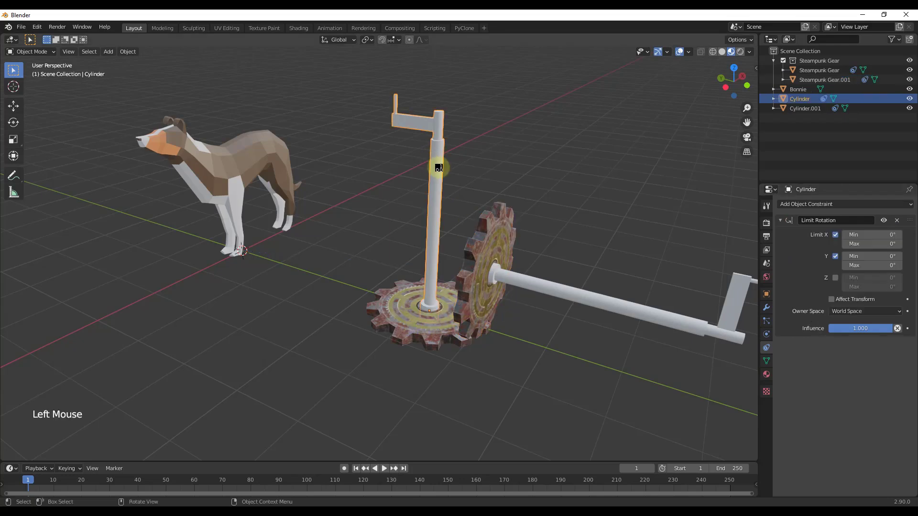
{"action": "key", "text": "r"}
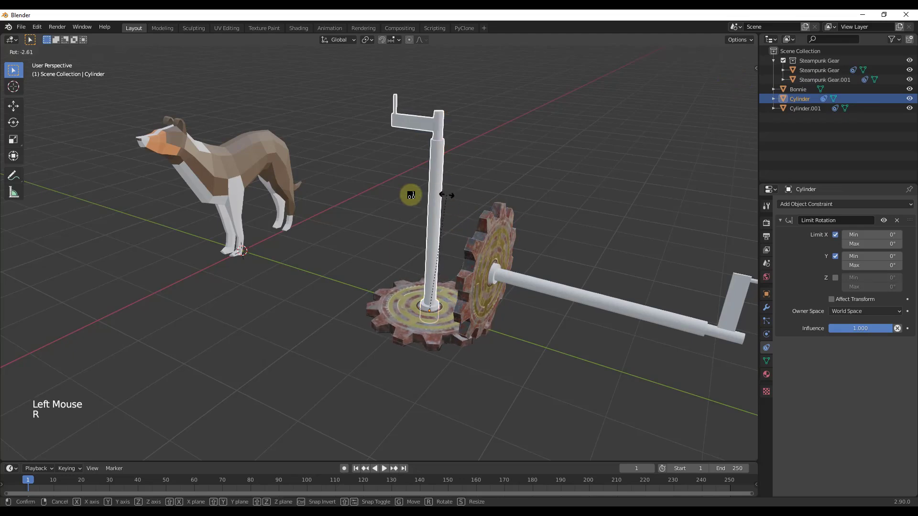
{"action": "left_click", "coordinate": [469, 270]}
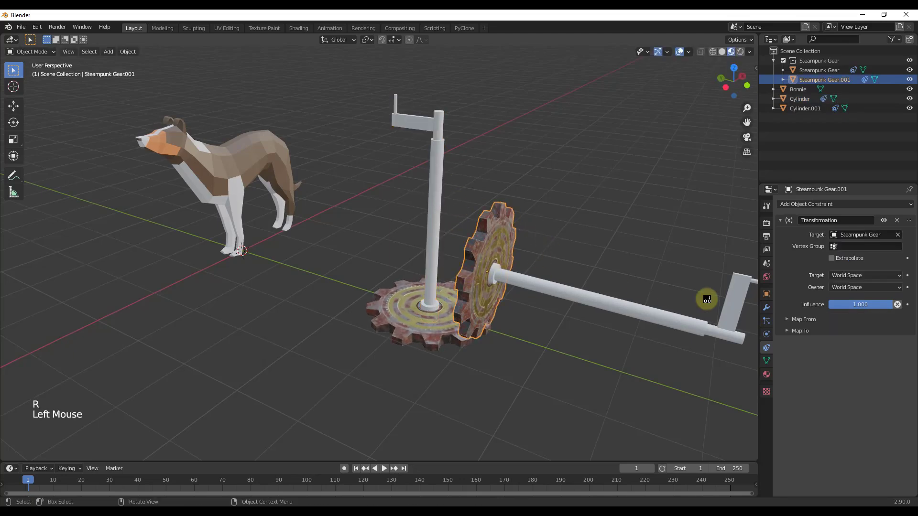
{"action": "left_click", "coordinate": [790, 320]}
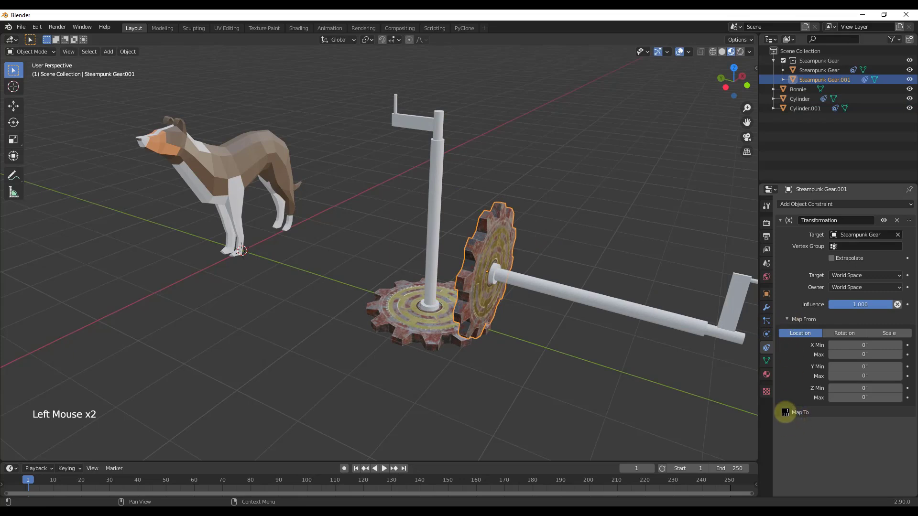
{"action": "left_click", "coordinate": [785, 412]}
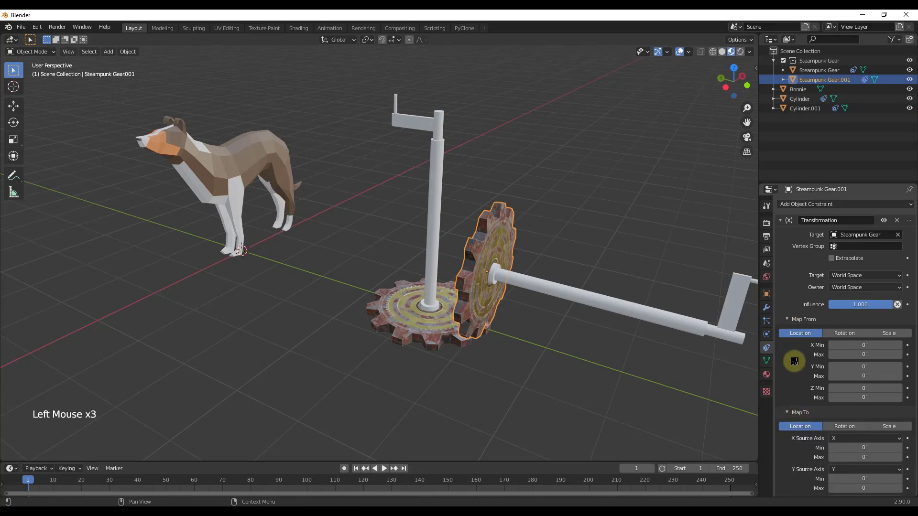
{"action": "left_click", "coordinate": [843, 332]}
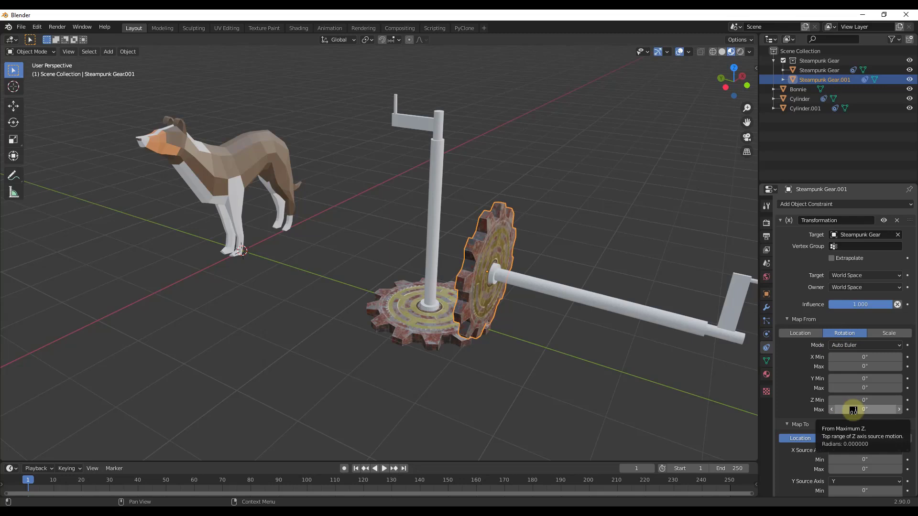
Set Map From Z rotation max to 360°, and Map To Rotation with Y max 360°
{"action": "left_click", "coordinate": [853, 410]}
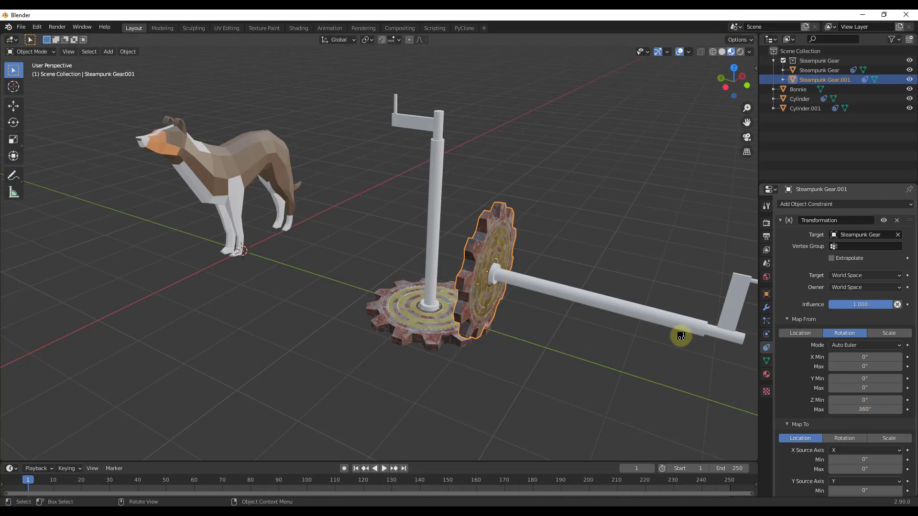
{"action": "scroll", "coordinate": [798, 364], "scroll_direction": "down", "scroll_amount": 5}
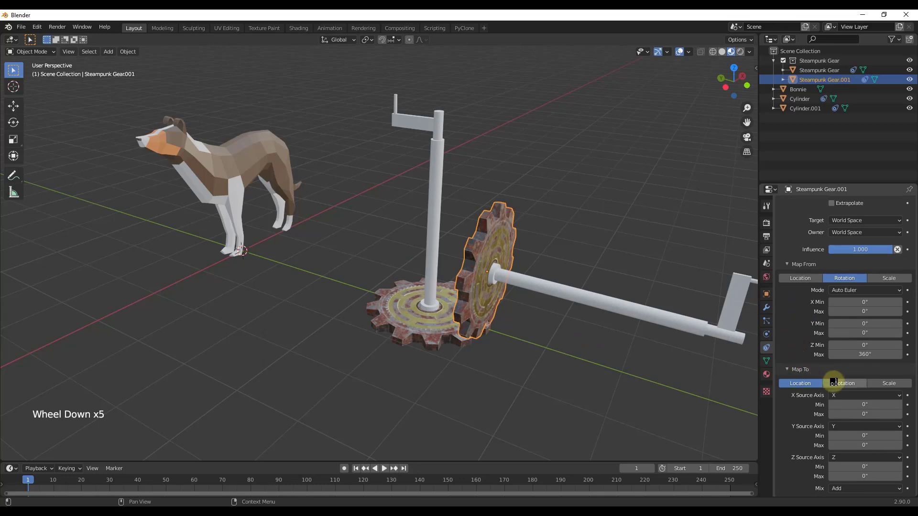
{"action": "left_click", "coordinate": [845, 384]}
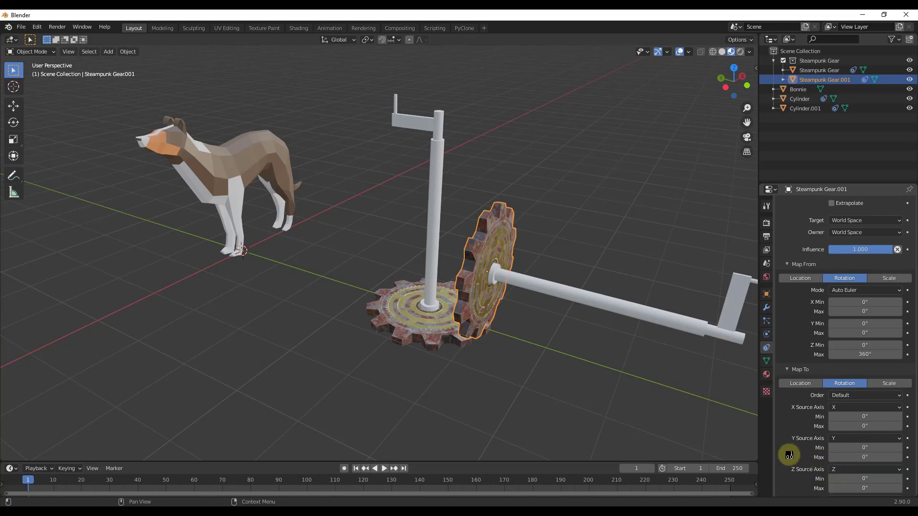
{"action": "left_click", "coordinate": [860, 457]}
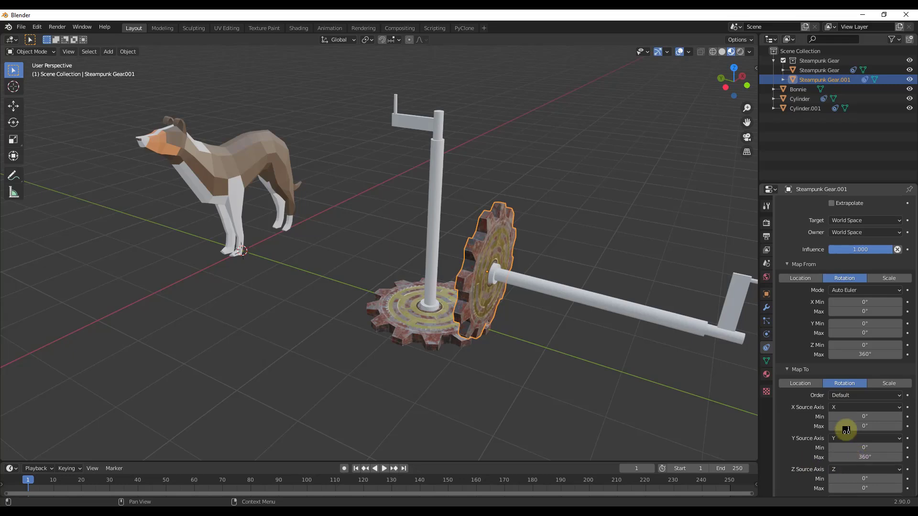
Test-rotate the Cylinder shaft, then reselect Steampunk Gear.001 and scroll its constraint panel
{"action": "left_click", "coordinate": [434, 278]}
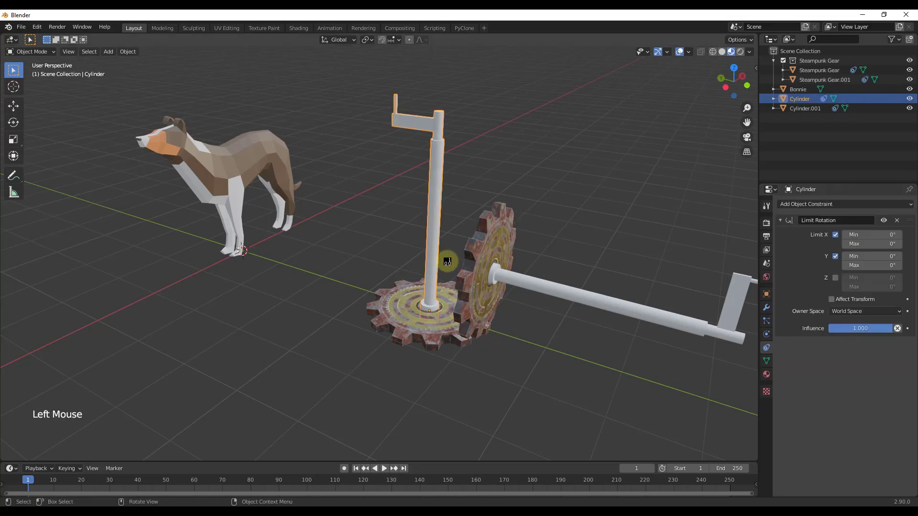
{"action": "key", "text": "r"}
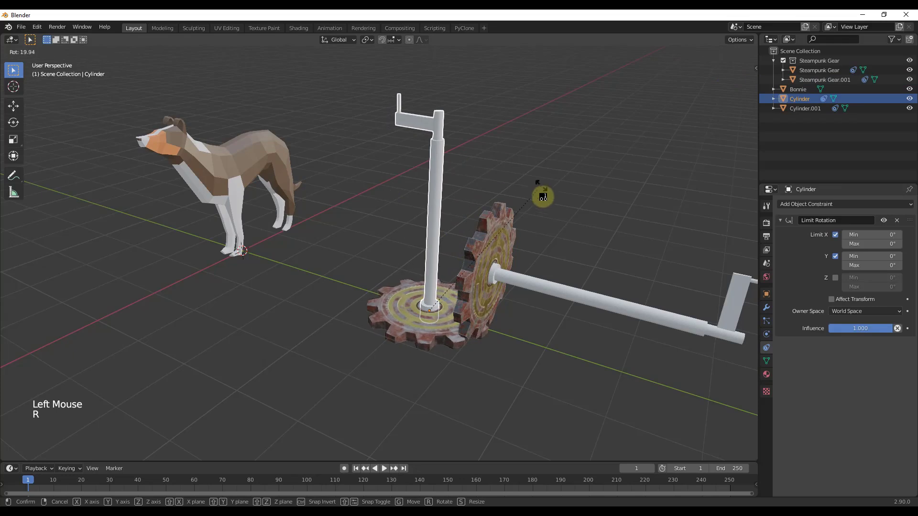
{"action": "left_click", "coordinate": [293, 283]}
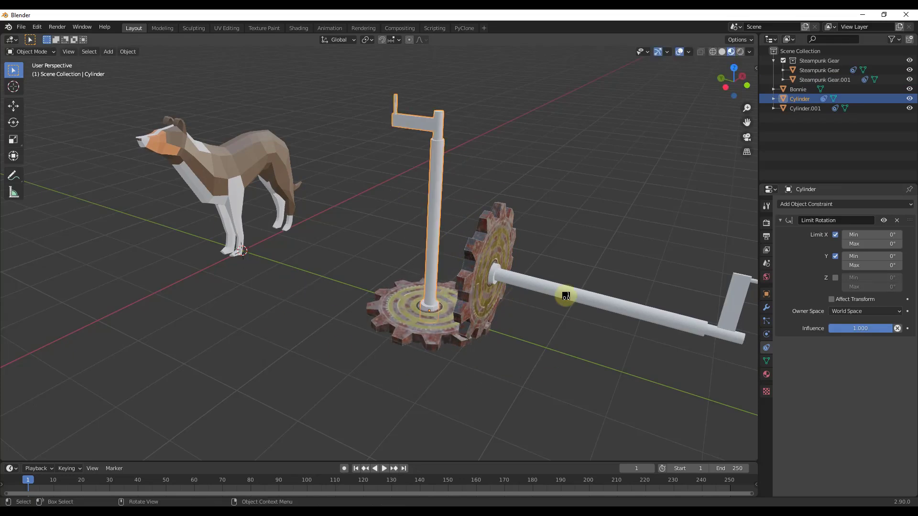
{"action": "left_click", "coordinate": [464, 265]}
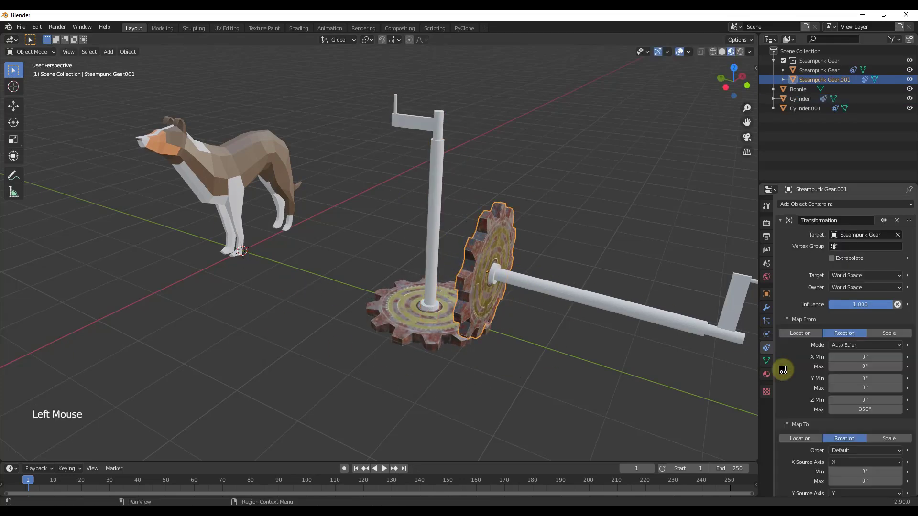
{"action": "scroll", "coordinate": [801, 375], "scroll_direction": "down", "scroll_amount": 5}
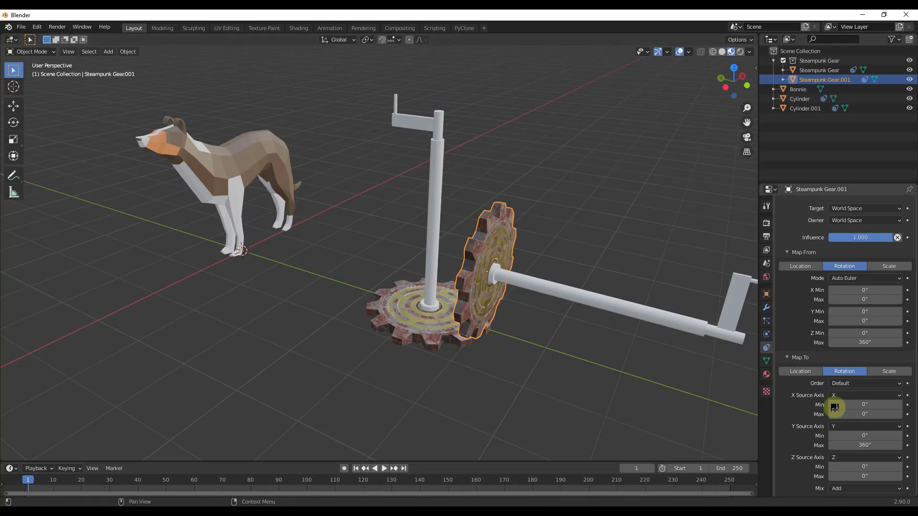
Set Steampunk Gear.001's Y Source Axis to Z, then spin the Cylinder shaft several turns to test
{"action": "left_click", "coordinate": [846, 426]}
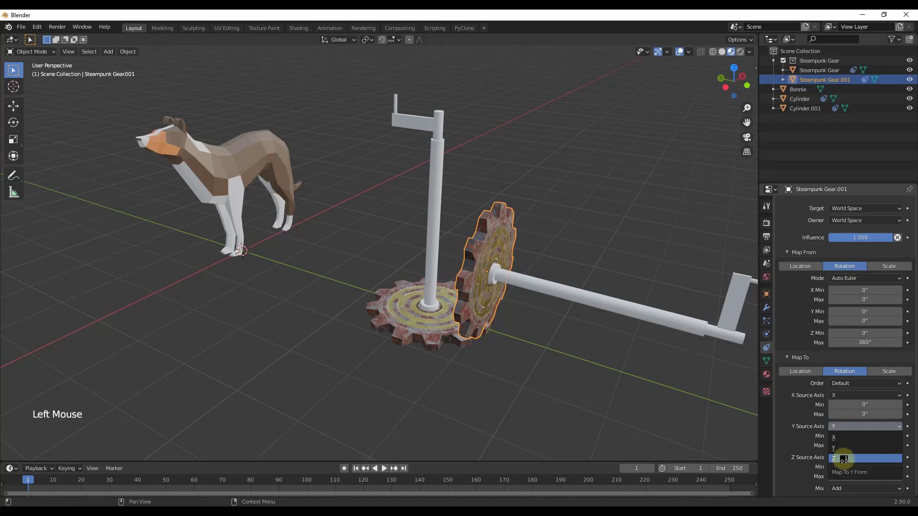
{"action": "left_click", "coordinate": [844, 459]}
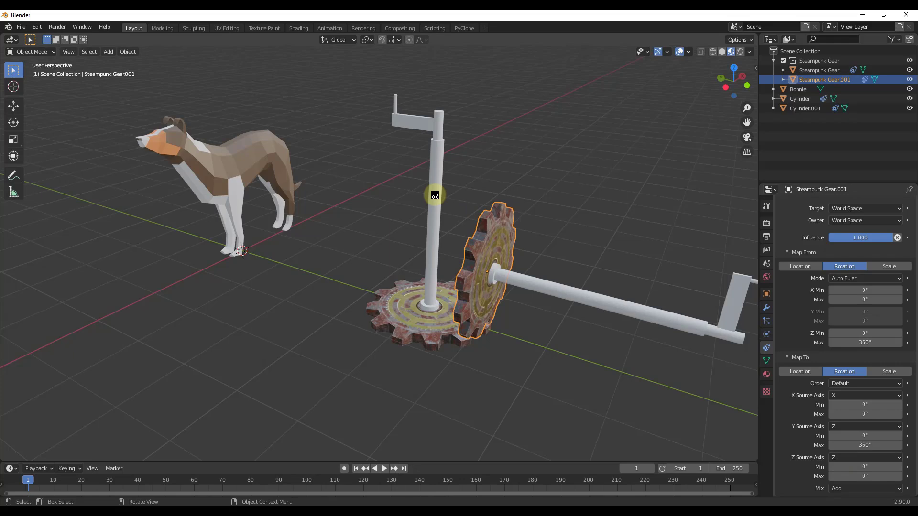
{"action": "left_click", "coordinate": [435, 195]}
{"action": "key", "text": "r"}
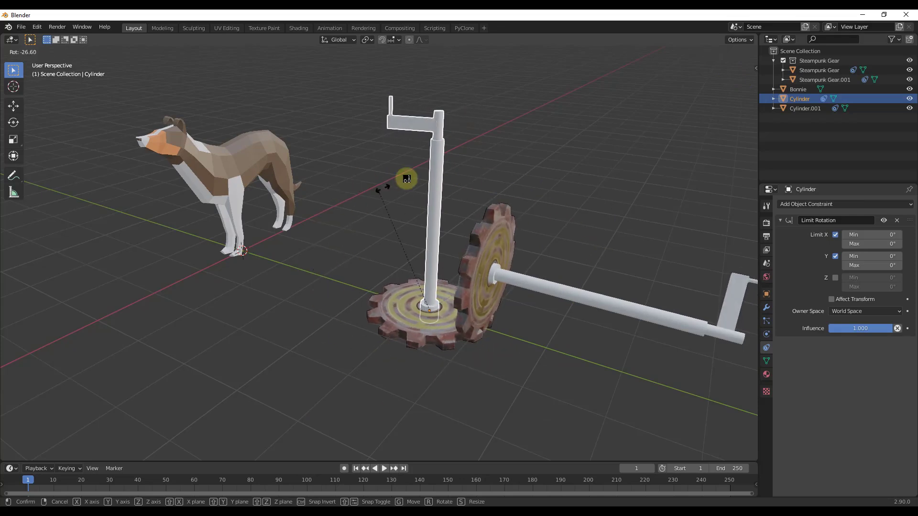
{"action": "left_click", "coordinate": [533, 244]}
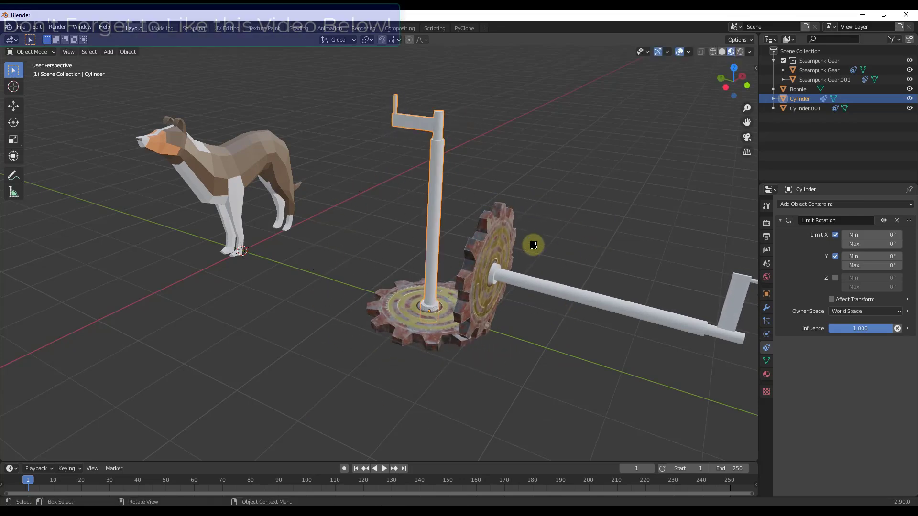
{"action": "middle_click_drag", "start_coordinate": [531, 306], "coordinate": [473, 316]}
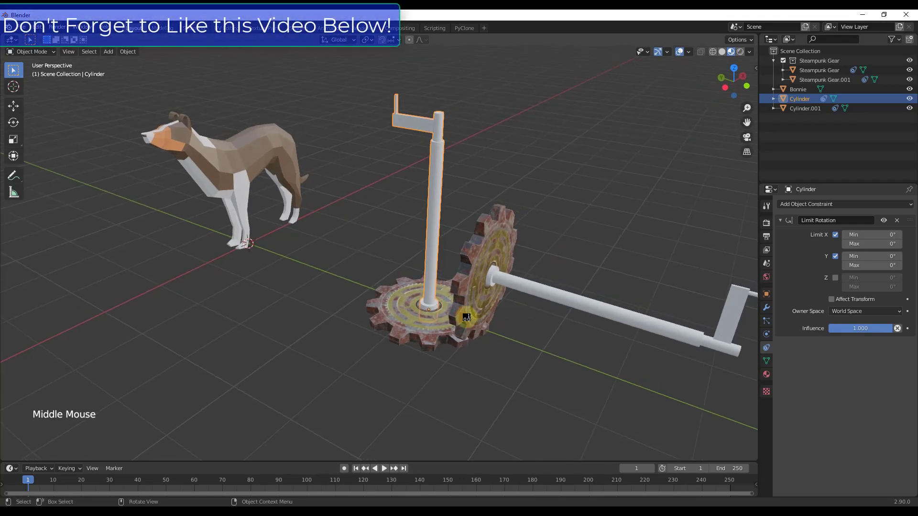
{"action": "key", "text": "r"}
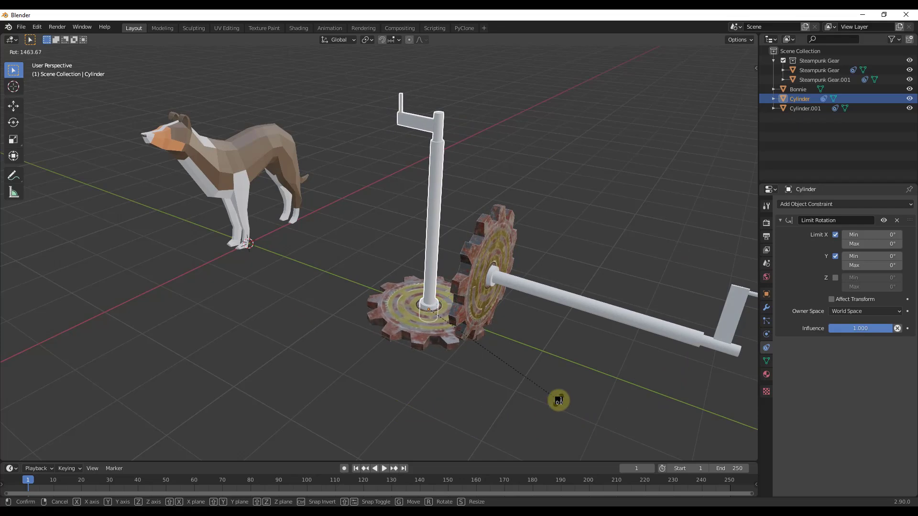
{"action": "left_click", "coordinate": [559, 401]}
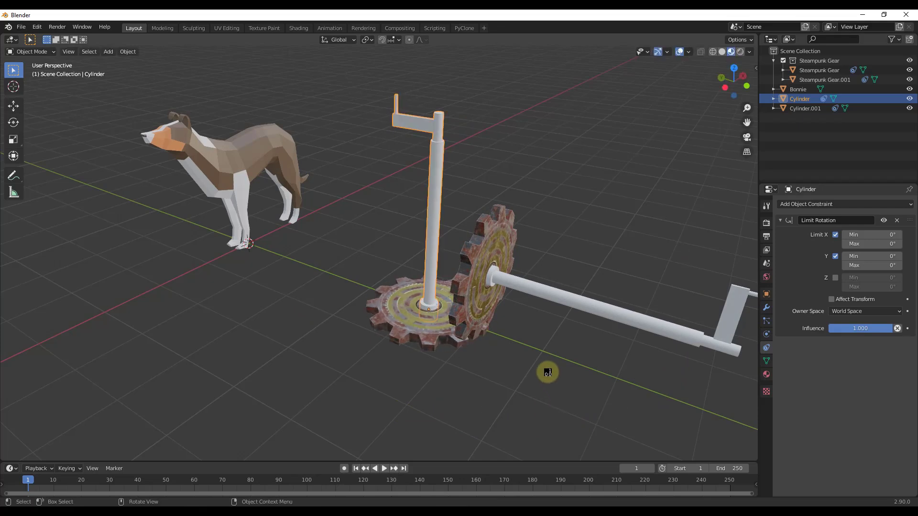
Tick Extrapolate on Steampunk Gear.001's Transformation constraint and start rotating the Cylinder shaft
{"action": "left_click", "coordinate": [478, 322]}
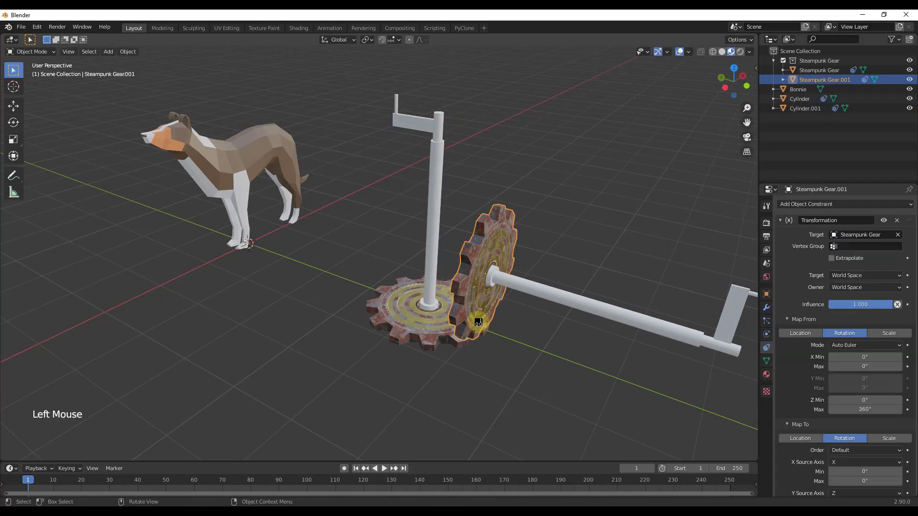
{"action": "scroll", "coordinate": [803, 376], "scroll_direction": "down", "scroll_amount": 4}
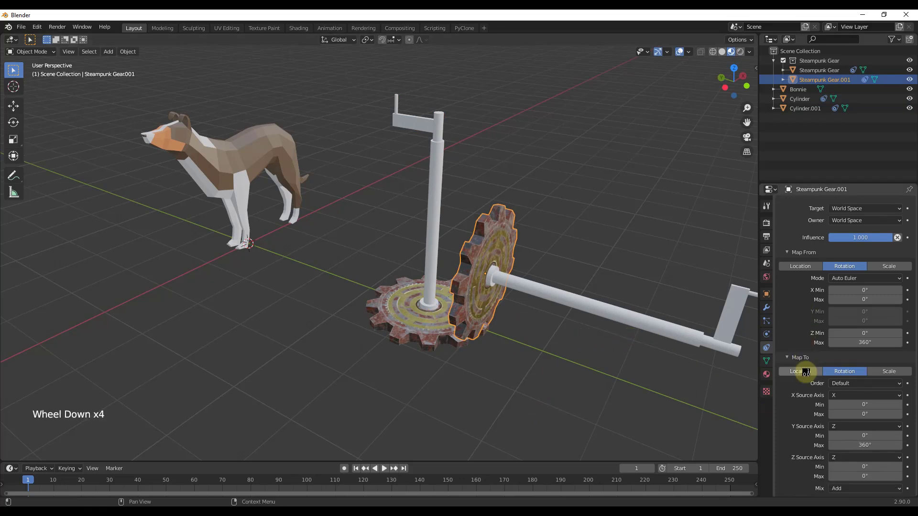
{"action": "scroll", "coordinate": [796, 392], "scroll_direction": "down", "scroll_amount": 3}
{"action": "scroll", "coordinate": [812, 296], "scroll_direction": "up", "scroll_amount": 2}
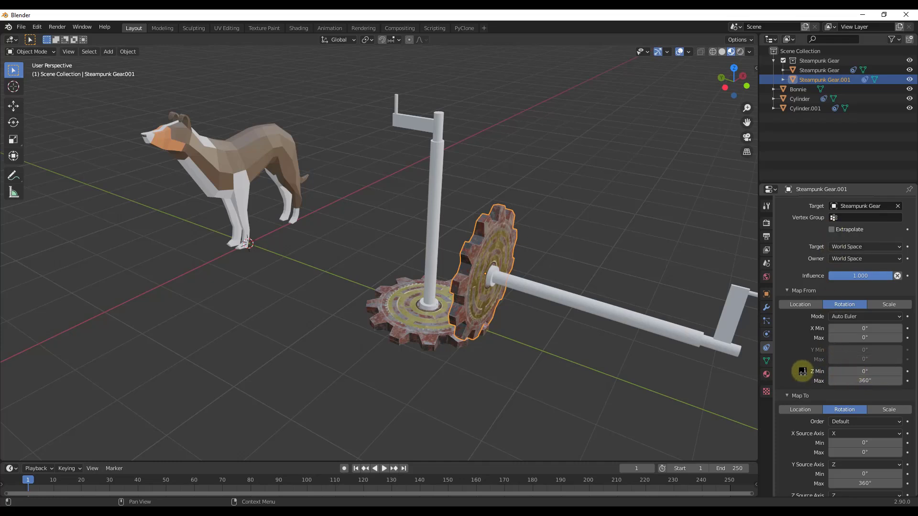
{"action": "scroll", "coordinate": [815, 381], "scroll_direction": "down", "scroll_amount": 3}
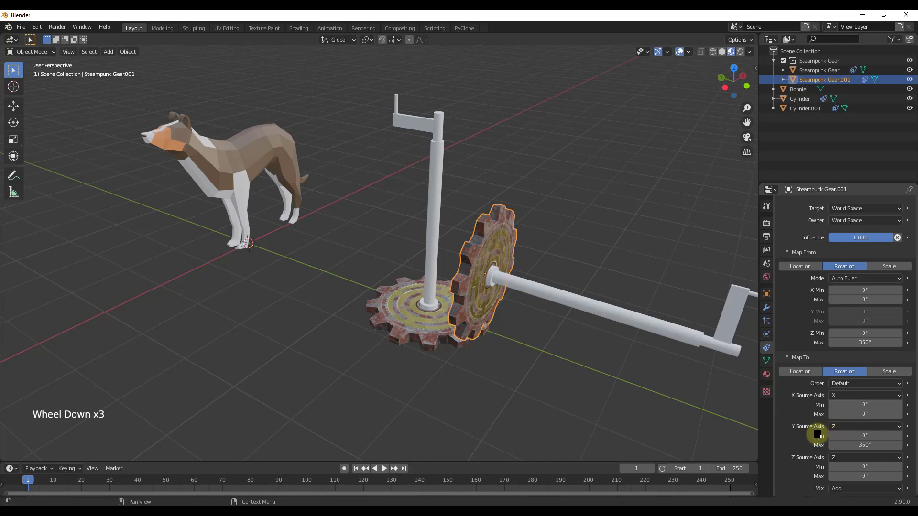
{"action": "scroll", "coordinate": [789, 309], "scroll_direction": "up", "scroll_amount": 6}
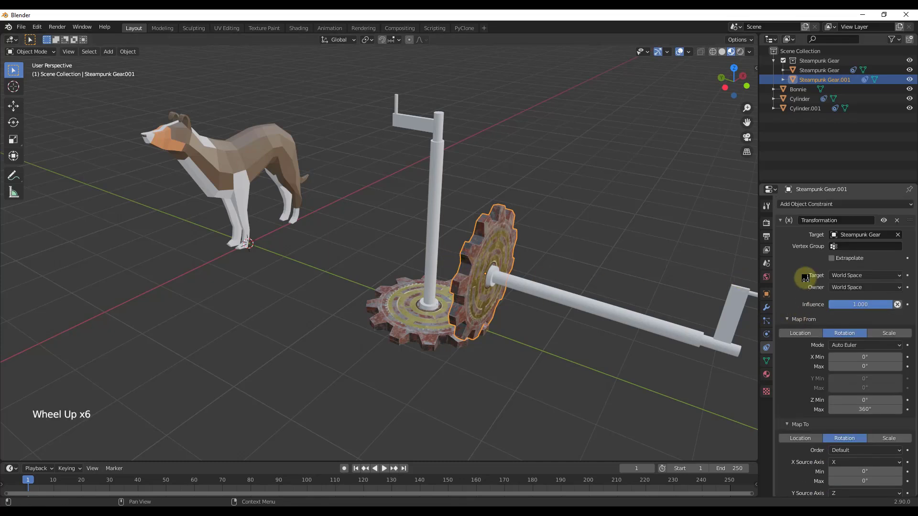
{"action": "left_click", "coordinate": [831, 258]}
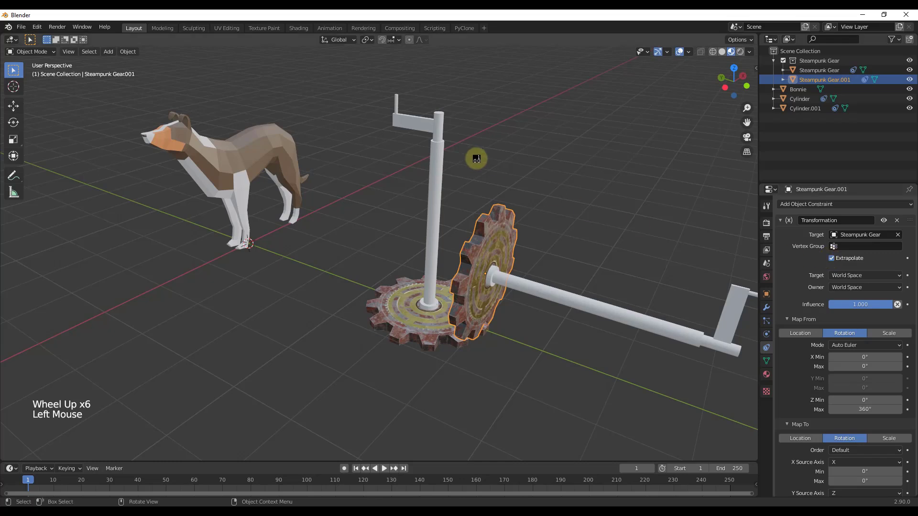
{"action": "left_click", "coordinate": [438, 155]}
{"action": "key", "text": "r"}
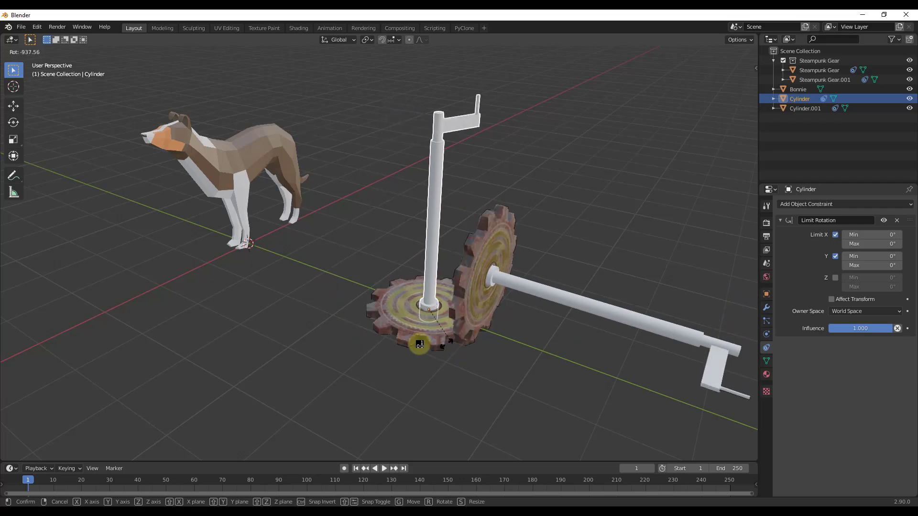
Confirm the current spin, then rotate the Cylinder shaft about global Z and confirm it
{"action": "left_click", "coordinate": [426, 329]}
{"action": "middle_click_drag", "start_coordinate": [427, 283], "coordinate": [432, 201]}
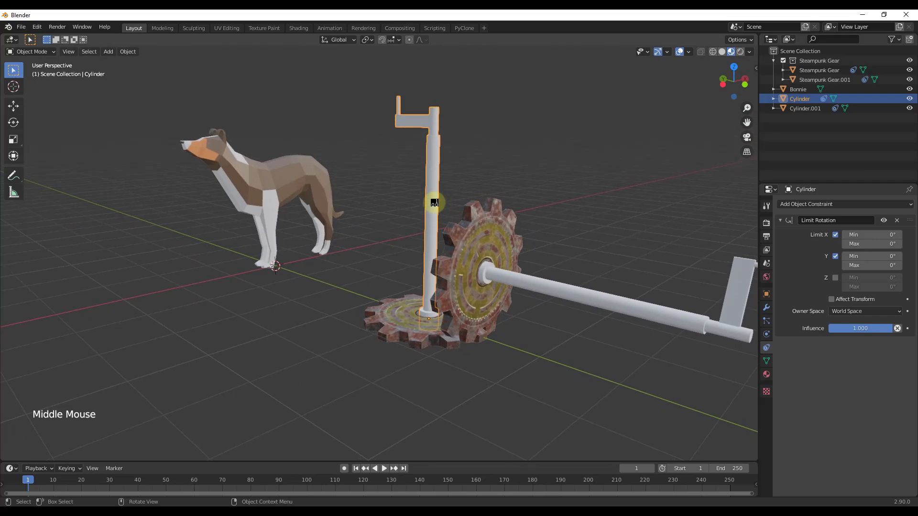
{"action": "scroll", "coordinate": [433, 201], "scroll_direction": "up", "scroll_amount": 3}
{"action": "scroll", "coordinate": [455, 231], "scroll_direction": "down", "scroll_amount": 3}
{"action": "key", "text": "r"}
{"action": "key", "text": "z"}
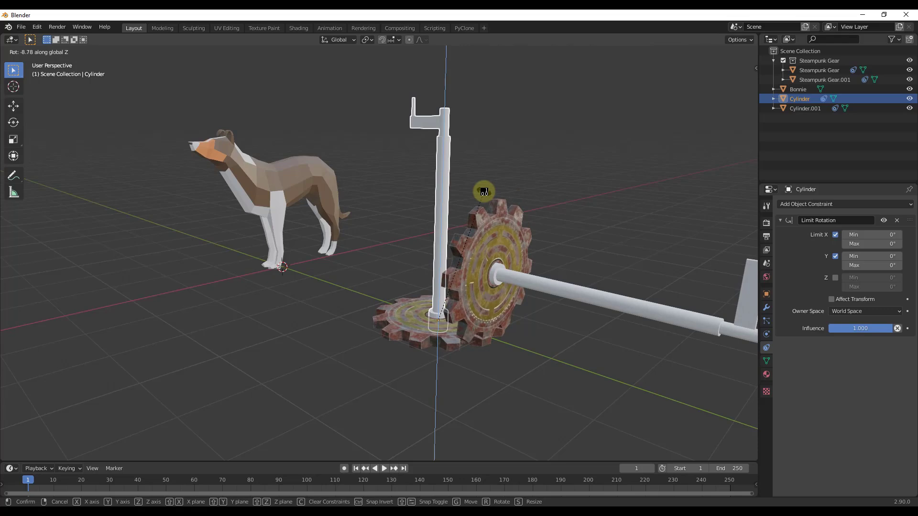
{"action": "left_click", "coordinate": [461, 186]}
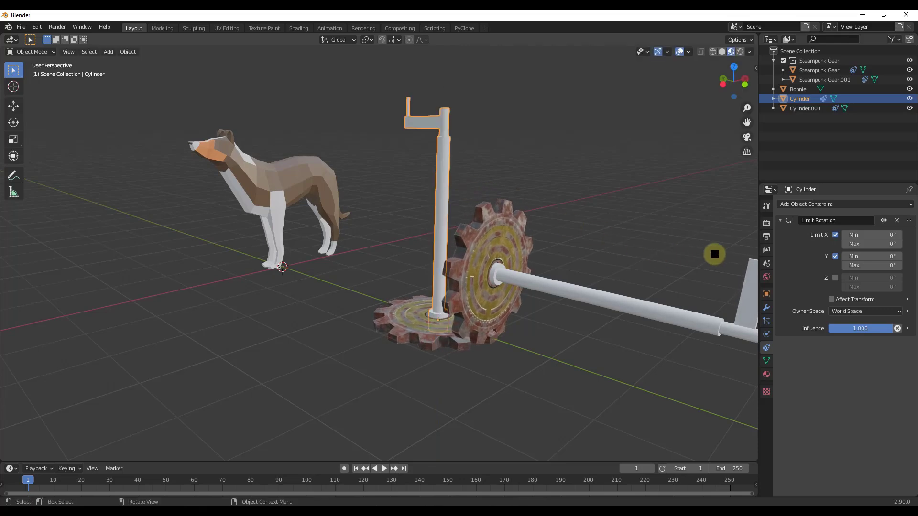
Change Steampunk Gear.001's Y Source Axis Max to -360° to reverse its direction
{"action": "left_click", "coordinate": [498, 245]}
{"action": "scroll", "coordinate": [795, 292], "scroll_direction": "down", "scroll_amount": 7}
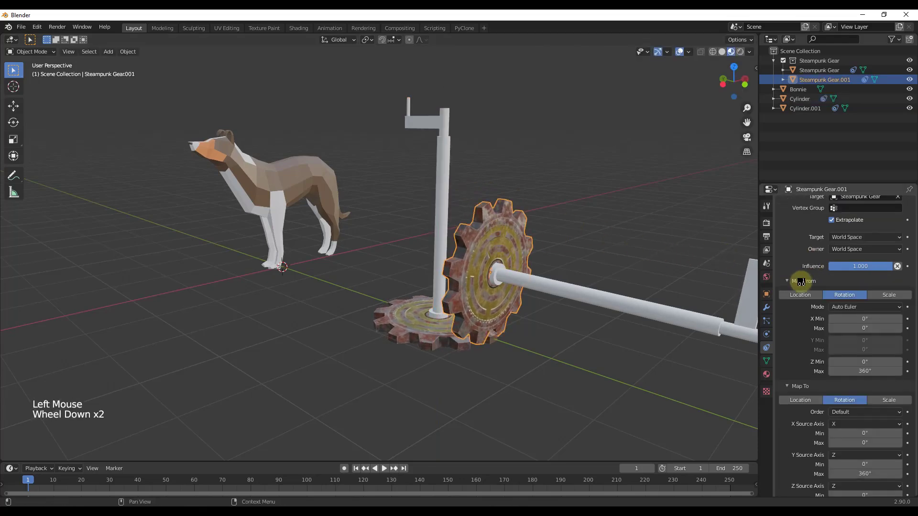
{"action": "left_click", "coordinate": [853, 446]}
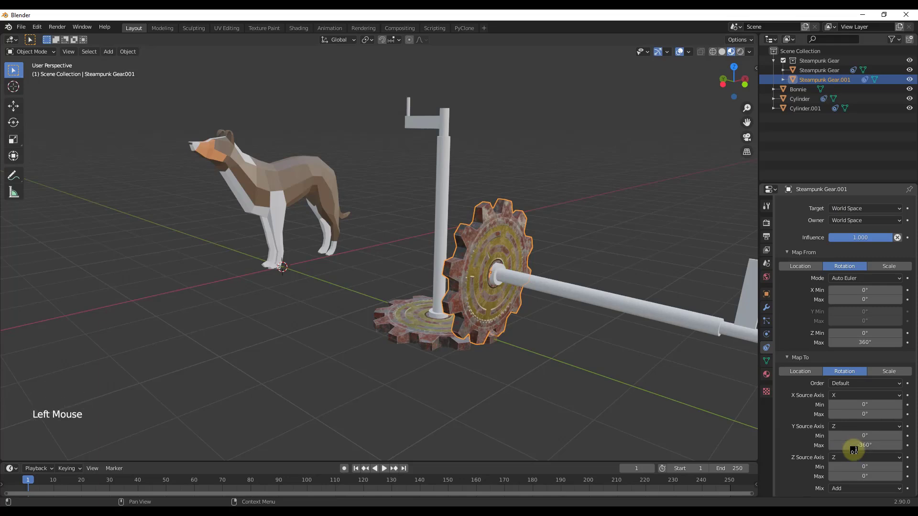
{"action": "key", "text": "minus"}
Start spinning the Cylinder shaft about global Z to test the reversed gear
{"action": "left_click", "coordinate": [440, 200]}
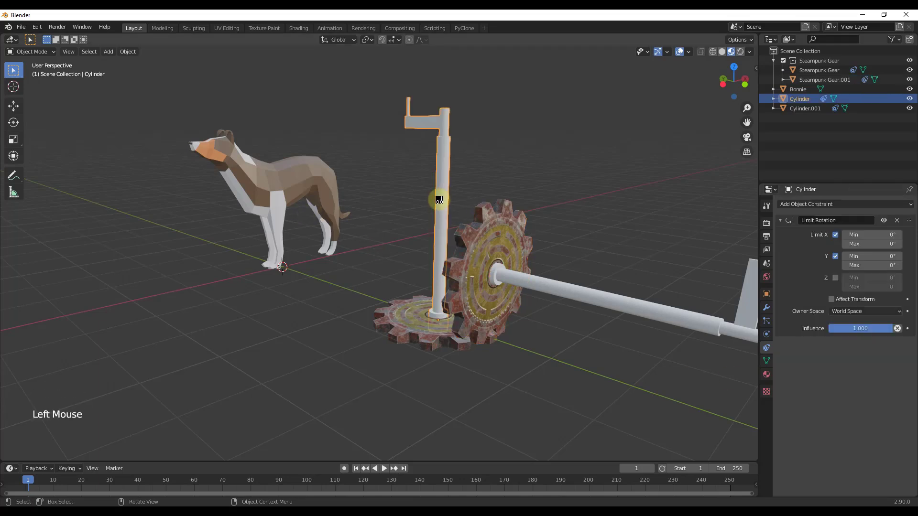
{"action": "key", "text": "r"}
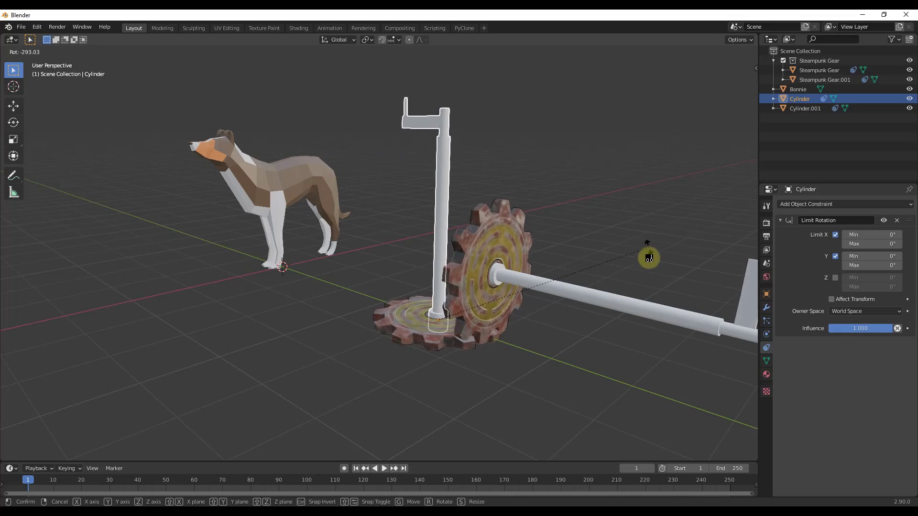
{"action": "key", "text": "z"}
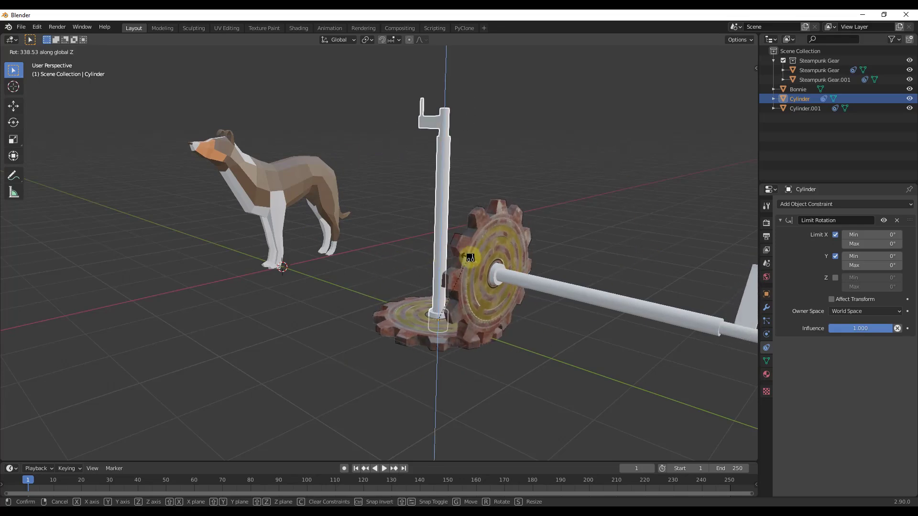